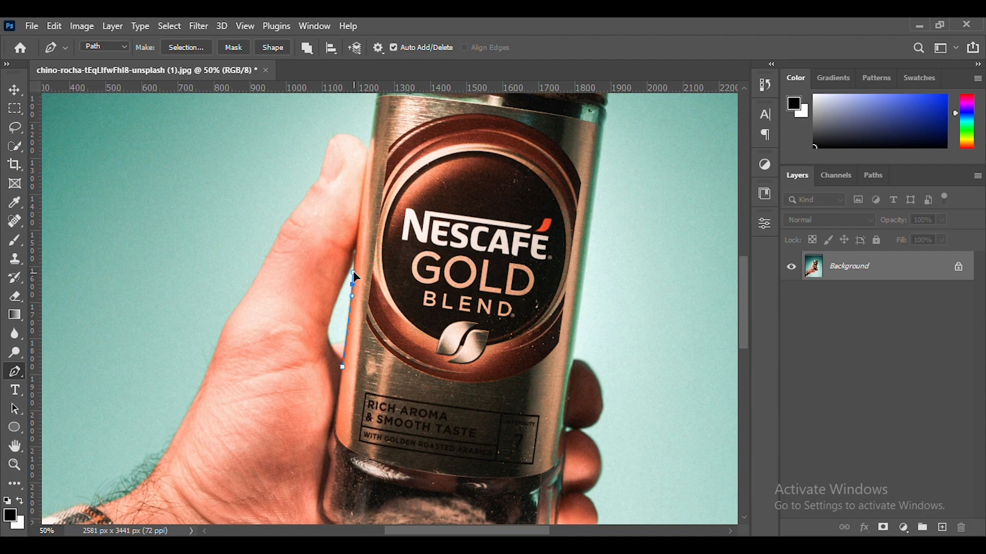
# Trace the pen path up the left edge of the coffee jar to the top-left corner of its lid
pyautogui.hotkey('ctrl', '+')
pyautogui.scroll(1, 352, 272)
pyautogui.moveTo(349, 282); pyautogui.dragTo(352, 256)
pyautogui.scroll(2, 354, 267)
pyautogui.click(363, 282)
pyautogui.hotkey('ctrl', '+')
pyautogui.scroll(1, 374, 303)
pyautogui.moveTo(373, 301); pyautogui.dragTo(380, 278)
pyautogui.click(389, 214)
pyautogui.scroll(3, 390, 215)
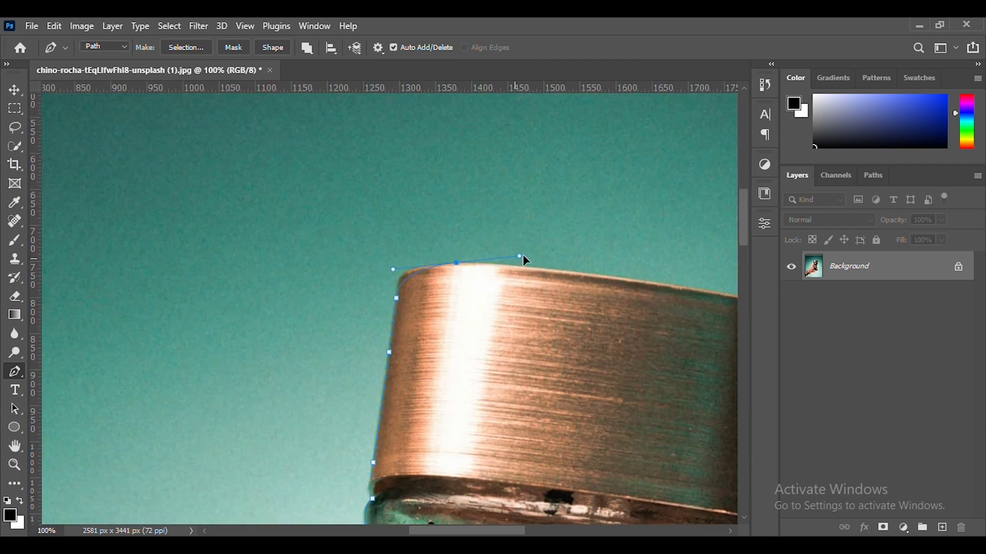
# Continue the pen path along the curved top edge of the lid and around its right corner
pyautogui.moveTo(522, 256); pyautogui.dragTo(525, 267)
pyautogui.hscroll(3, 509, 275)
pyautogui.click(488, 279)
pyautogui.moveTo(600, 297); pyautogui.dragTo(625, 302)
pyautogui.hscroll(4, 626, 302)
pyautogui.moveTo(524, 323); pyautogui.dragTo(554, 340)
pyautogui.scroll(-1, 552, 344)
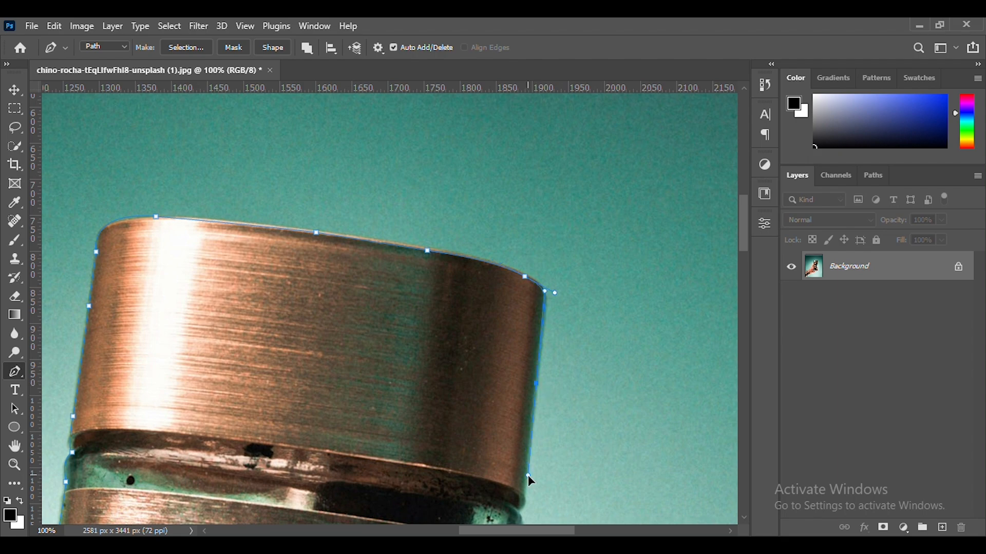
# Continue the pen path down the right edge of the jar, past the neck to the fingers
pyautogui.scroll(-4, 528, 475)
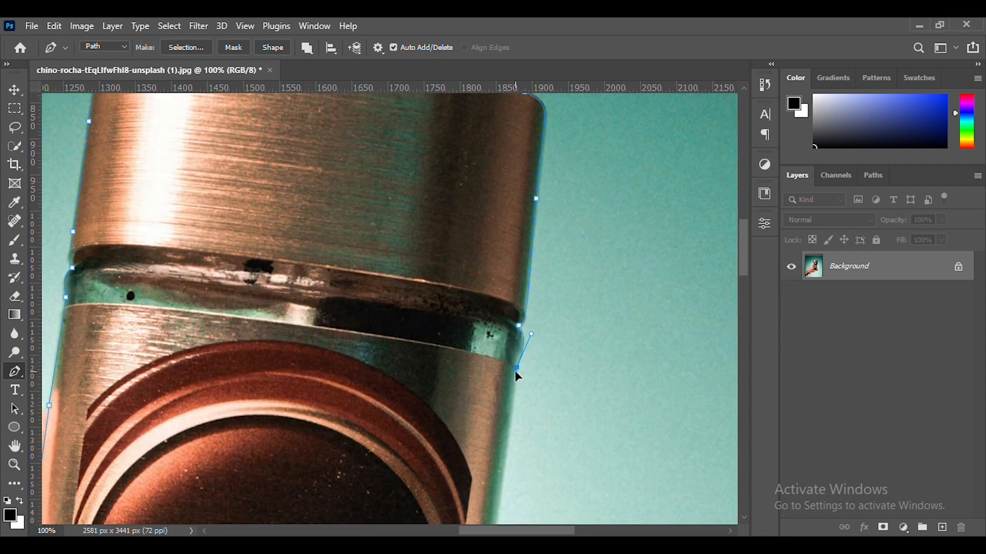
pyautogui.scroll(-4, 506, 374)
pyautogui.click(486, 387)
pyautogui.scroll(-4, 483, 382)
pyautogui.moveTo(466, 367); pyautogui.dragTo(465, 373)
pyautogui.scroll(-4, 462, 367)
pyautogui.moveTo(447, 343); pyautogui.dragTo(446, 362)
pyautogui.scroll(-1, 445, 365)
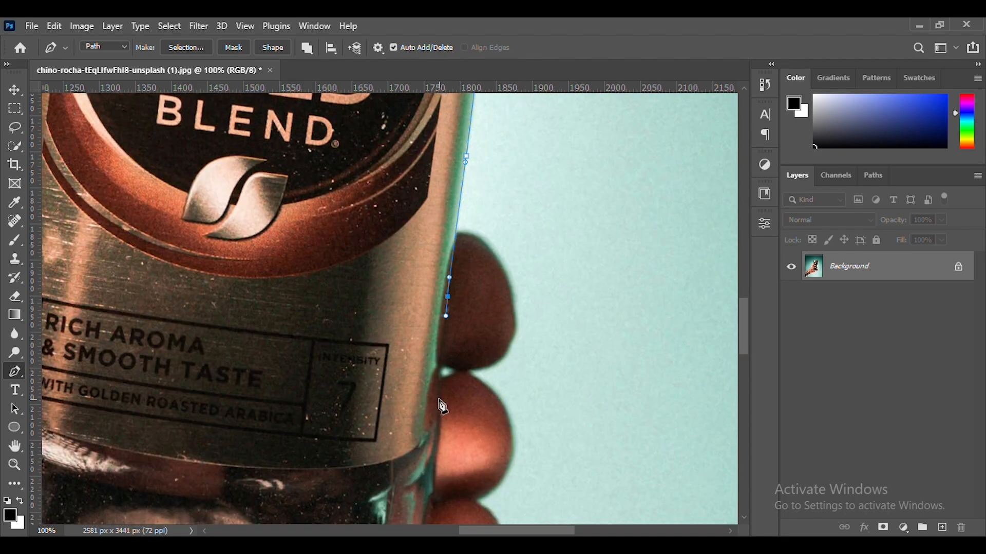
# Trace the pen path around the jar's rounded glass base and up its lower left side
pyautogui.moveTo(440, 401); pyautogui.dragTo(437, 441)
pyautogui.scroll(-2, 437, 445)
pyautogui.scroll(-3, 432, 442)
pyautogui.click(416, 398)
pyautogui.moveTo(346, 455); pyautogui.dragTo(298, 462)
pyautogui.hscroll(-3, 367, 447)
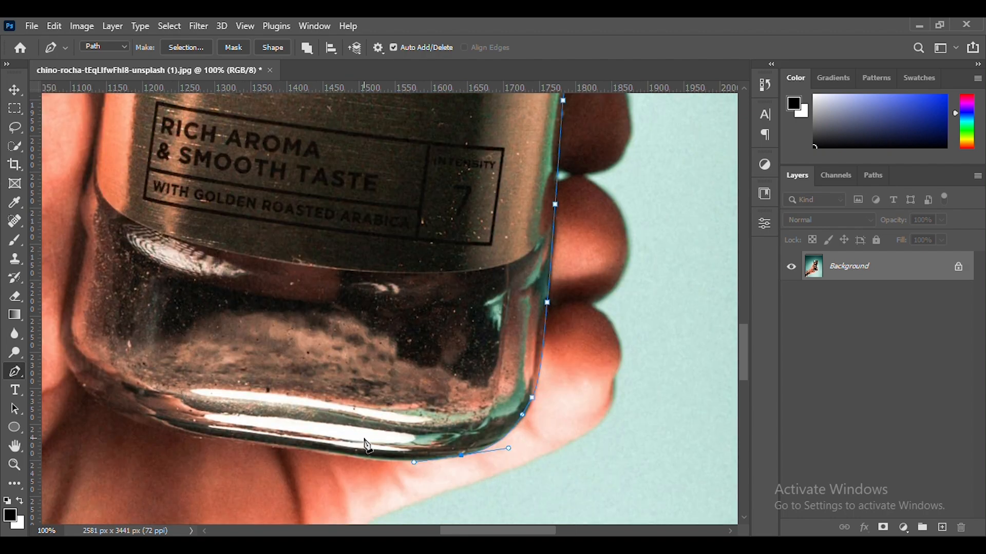
pyautogui.hscroll(-3, 214, 443)
pyautogui.moveTo(205, 383); pyautogui.dragTo(182, 341)
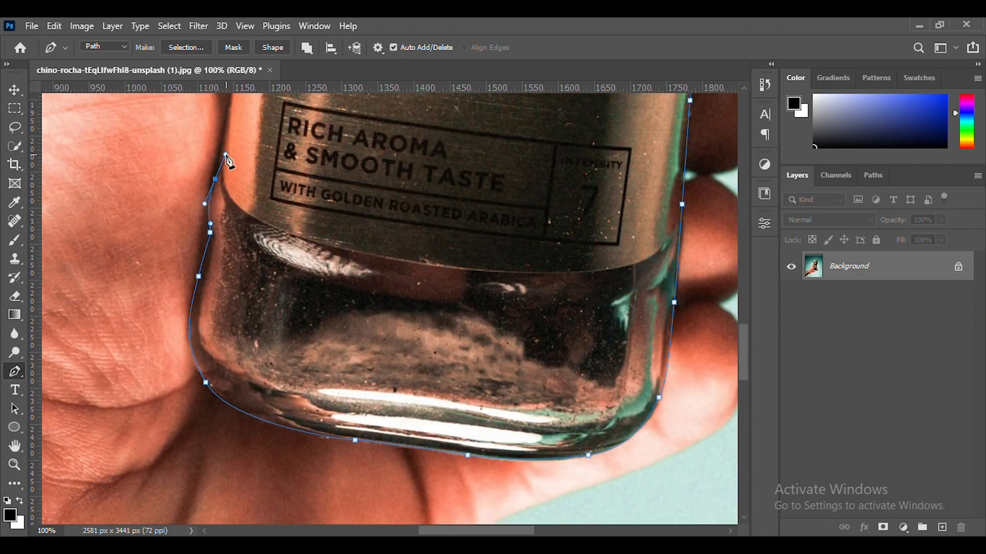
# Close the pen path around the jar and convert it to a selection
pyautogui.scroll(2, 226, 154)
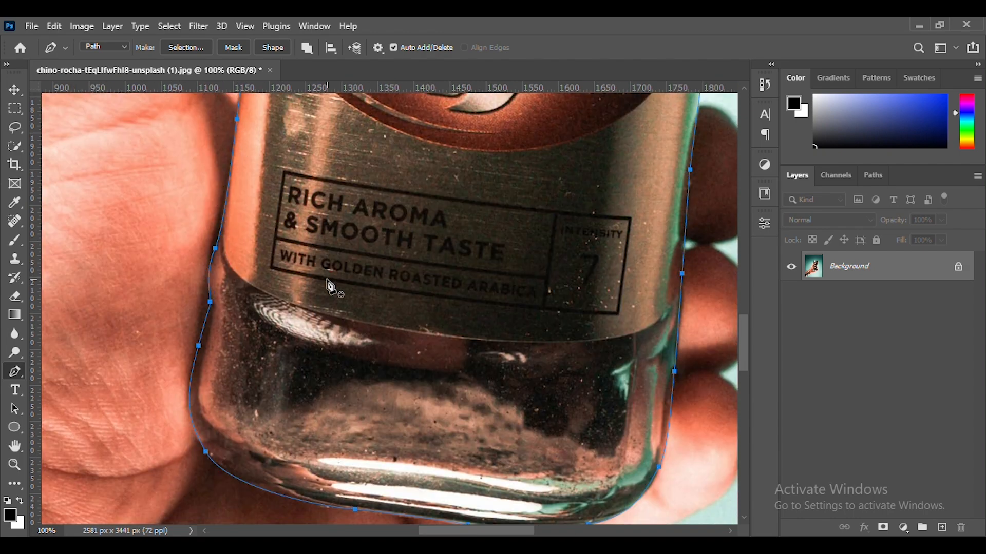
pyautogui.scroll(5, 329, 287)
pyautogui.hotkey('ctrl', '0')
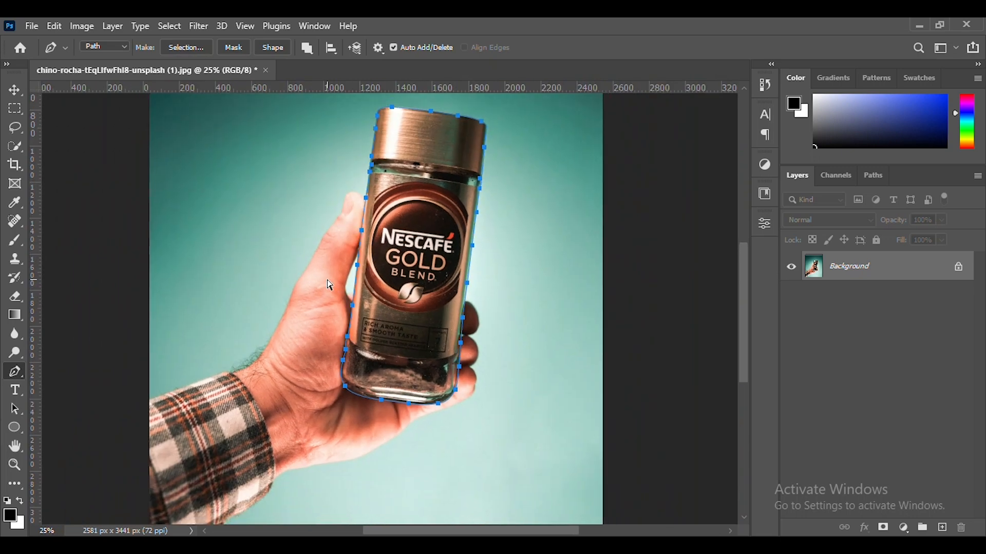
pyautogui.hotkey('ctrl', 'Return')
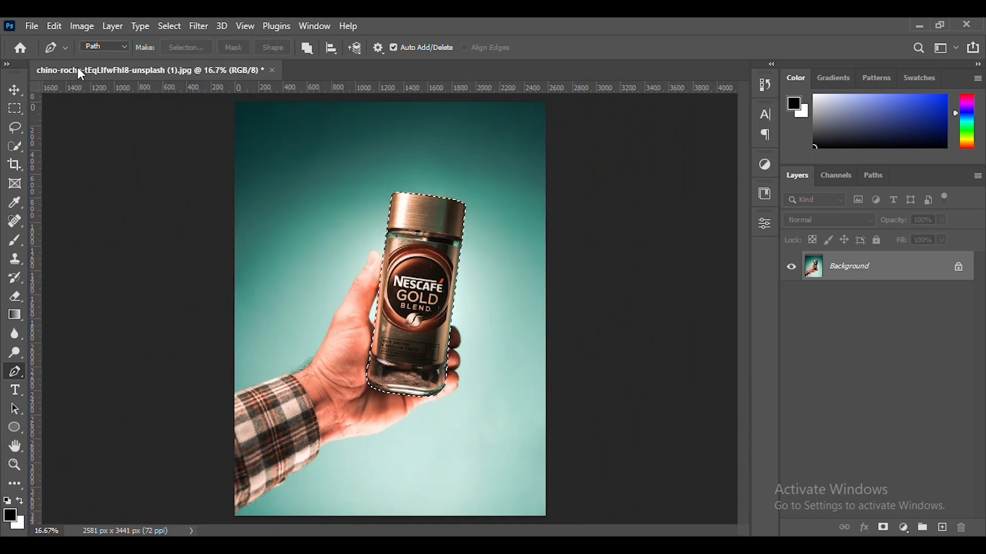
# Create a new 1280 x 720 px document at 300 ppi with a white background
pyautogui.click(32, 25)
pyautogui.click(39, 41)
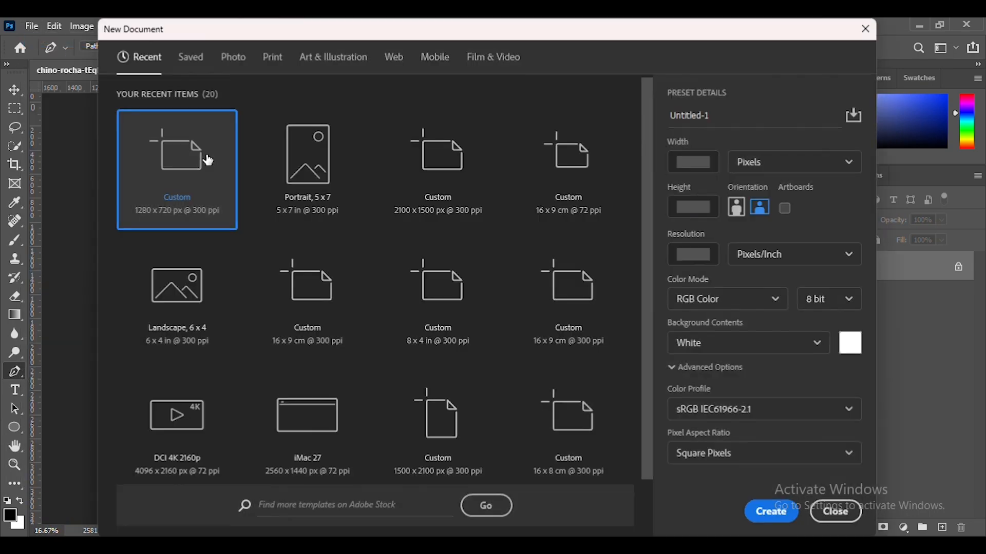
pyautogui.moveTo(704, 169); pyautogui.dragTo(675, 169)
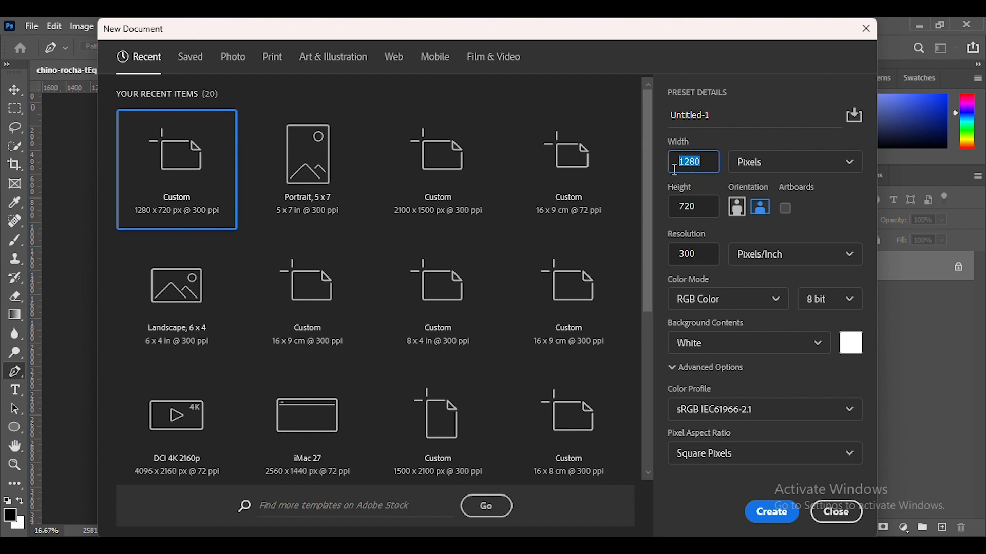
pyautogui.click(772, 513)
# Copy the selected jar from the photo into the new document as its own layer
pyautogui.click(179, 71)
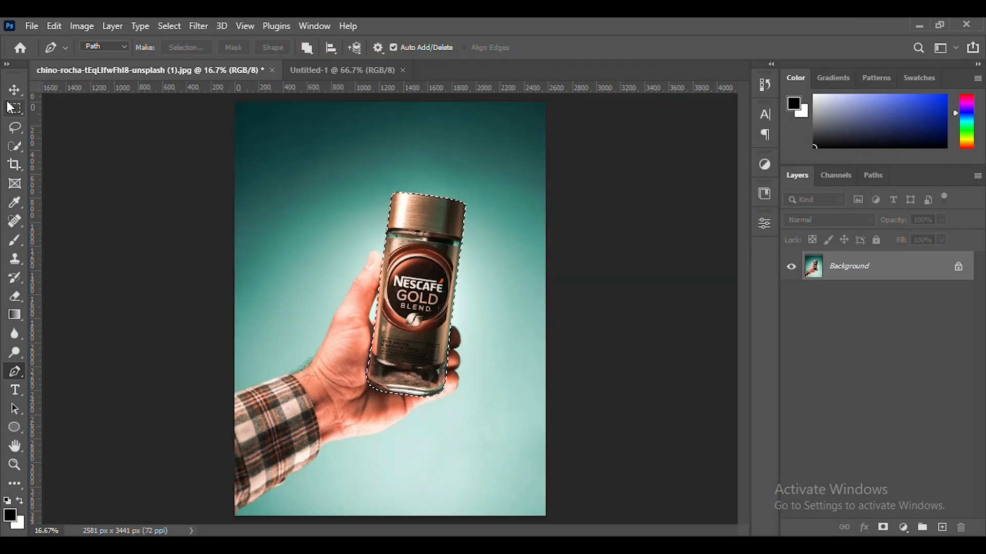
pyautogui.press('v')
pyautogui.moveTo(408, 272); pyautogui.dragTo(365, 285)
# Scale the jar to about 31%, rotate it upright and position it near the canvas centre
pyautogui.hotkey('ctrl', 't')
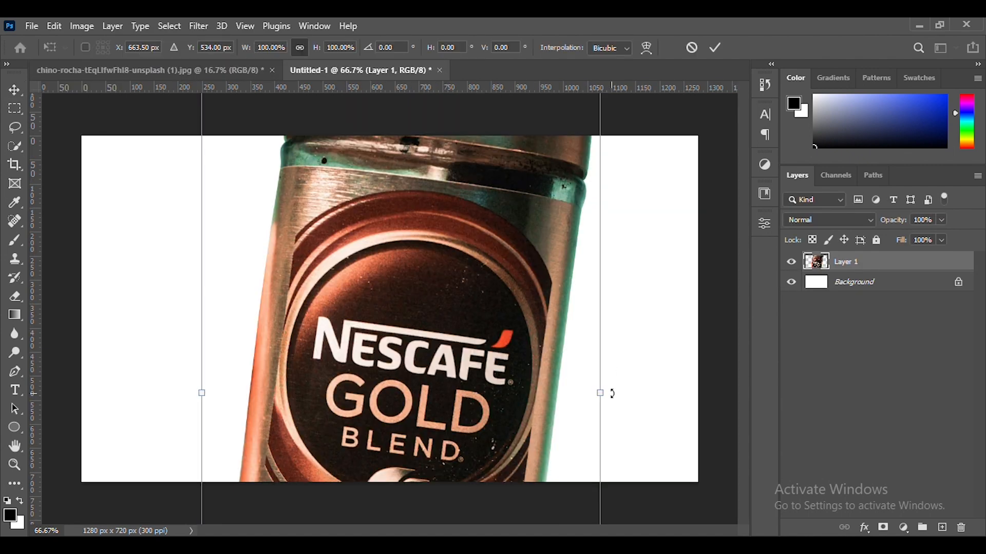
pyautogui.moveTo(600, 392); pyautogui.dragTo(330, 393)
pyautogui.moveTo(323, 359); pyautogui.dragTo(430, 301)
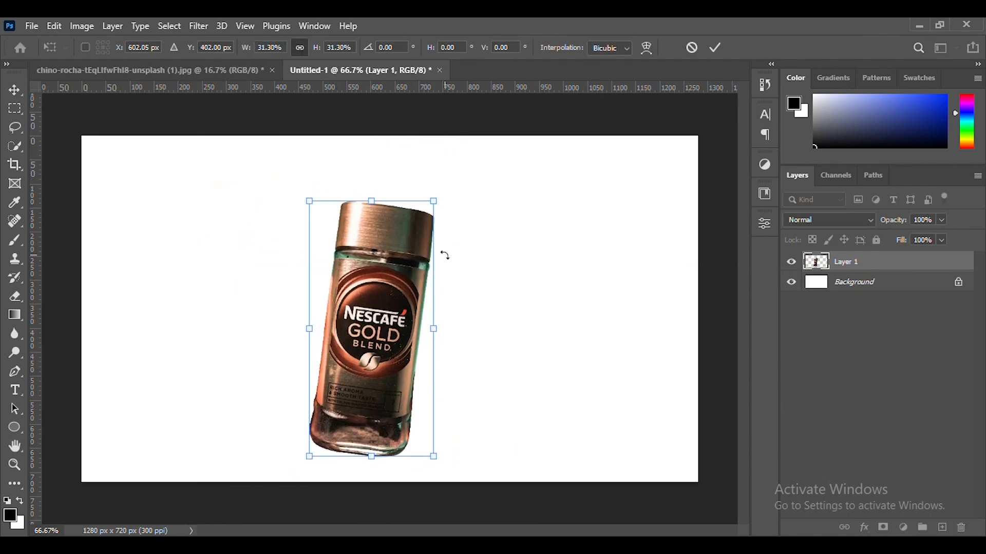
pyautogui.moveTo(444, 255); pyautogui.dragTo(458, 203)
pyautogui.press('Return')
pyautogui.moveTo(411, 286); pyautogui.dragTo(410, 276)
# Add a dark brown Solid Color fill layer directly above the Background layer
pyautogui.click(858, 281)
pyautogui.click(904, 528)
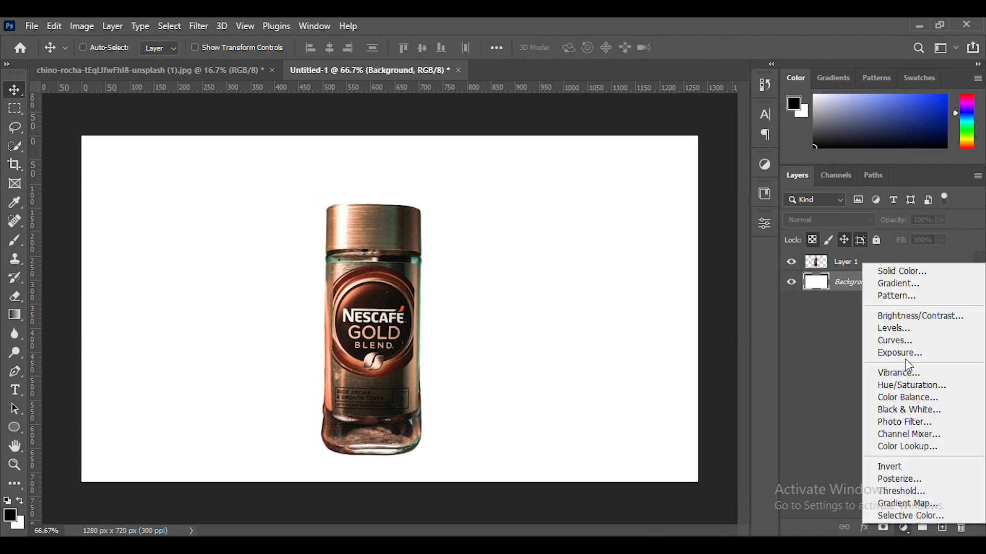
pyautogui.click(897, 273)
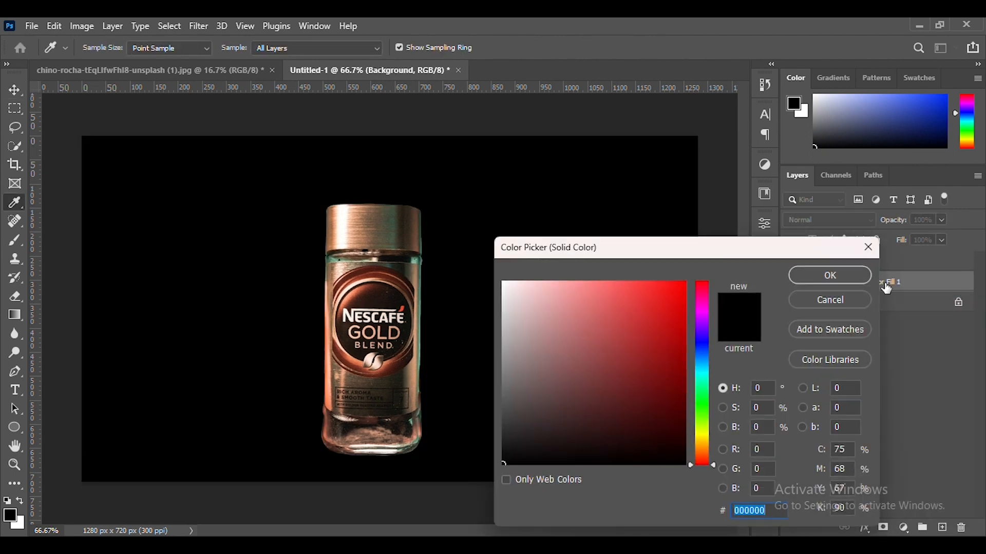
pyautogui.click(704, 454)
pyautogui.moveTo(667, 435); pyautogui.dragTo(725, 422)
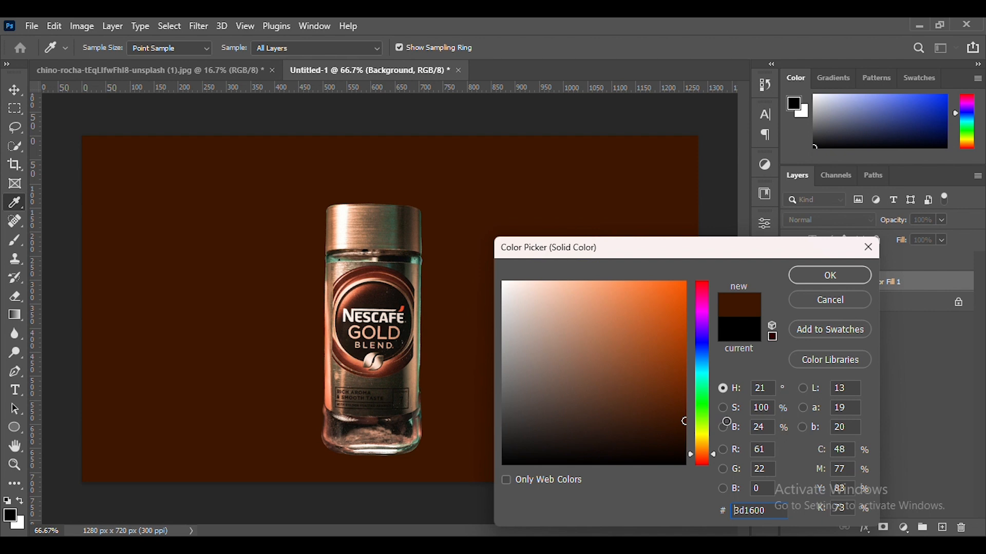
pyautogui.click(842, 280)
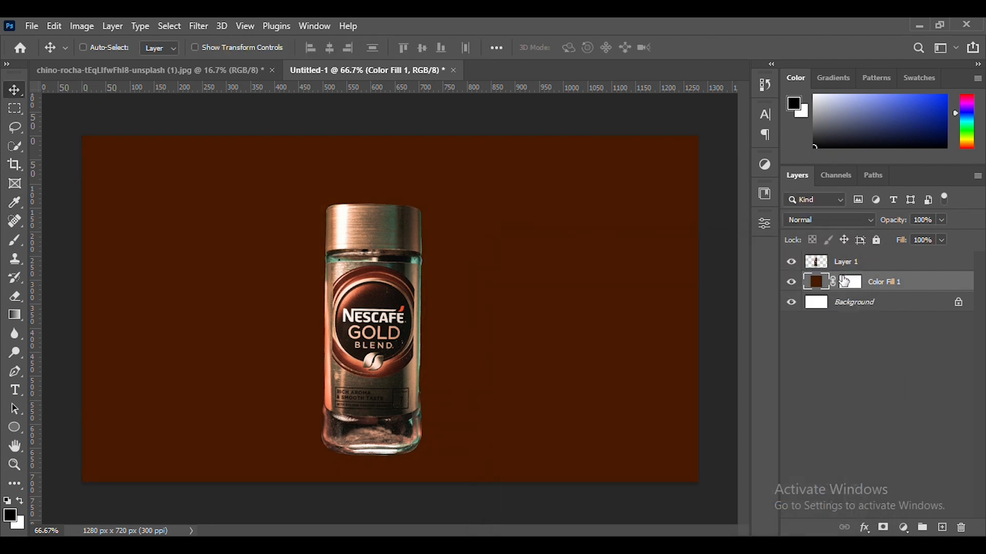
# Place the orange light-streak image from the Downloads folder behind the jar and set its blend mode to Soft Light
pyautogui.moveTo(445, 544)
pyautogui.click(448, 523)
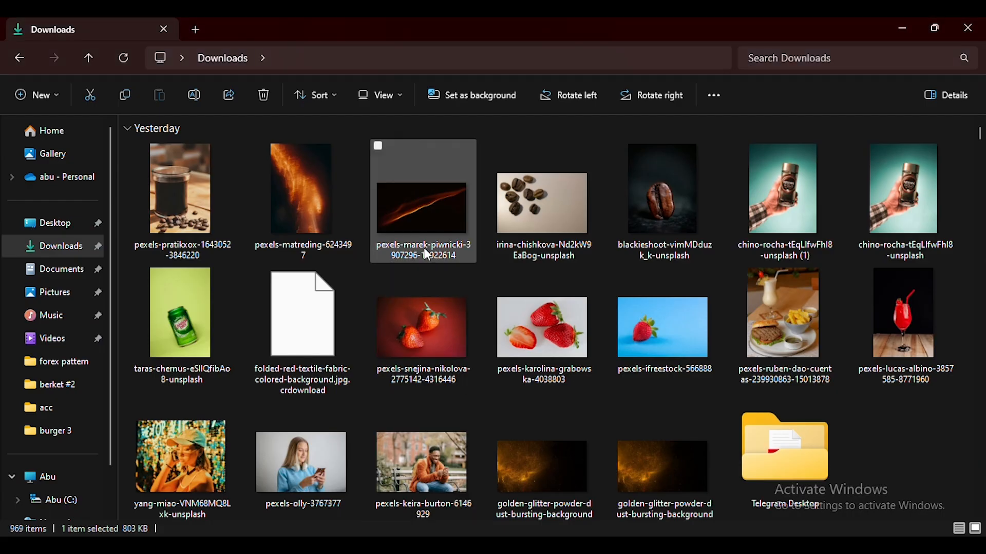
pyautogui.moveTo(423, 248); pyautogui.dragTo(434, 354)
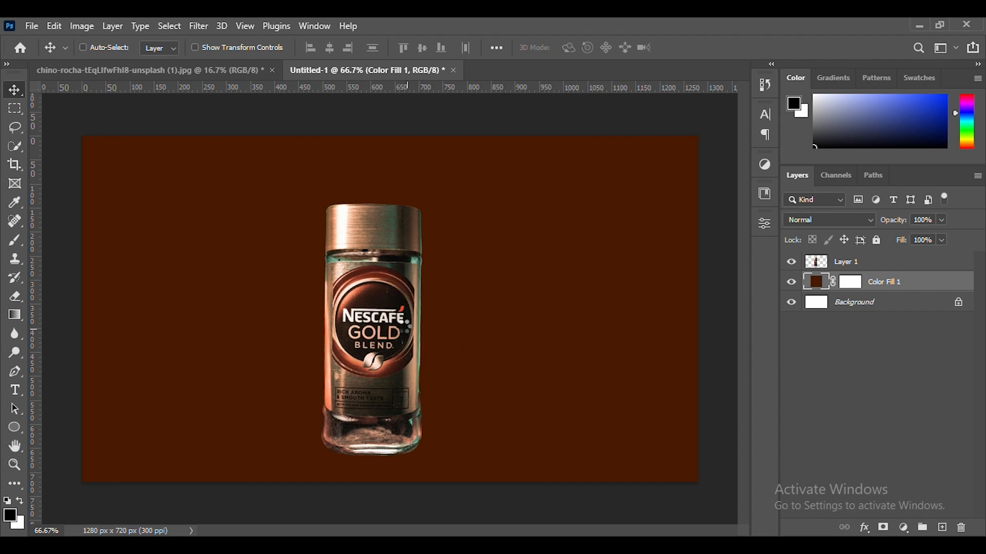
pyautogui.click(784, 224)
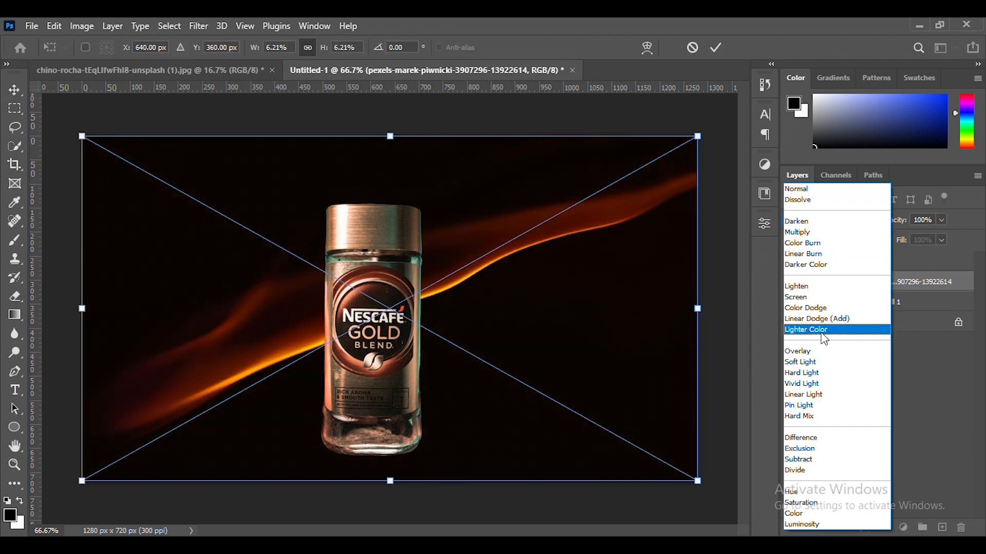
pyautogui.click(832, 365)
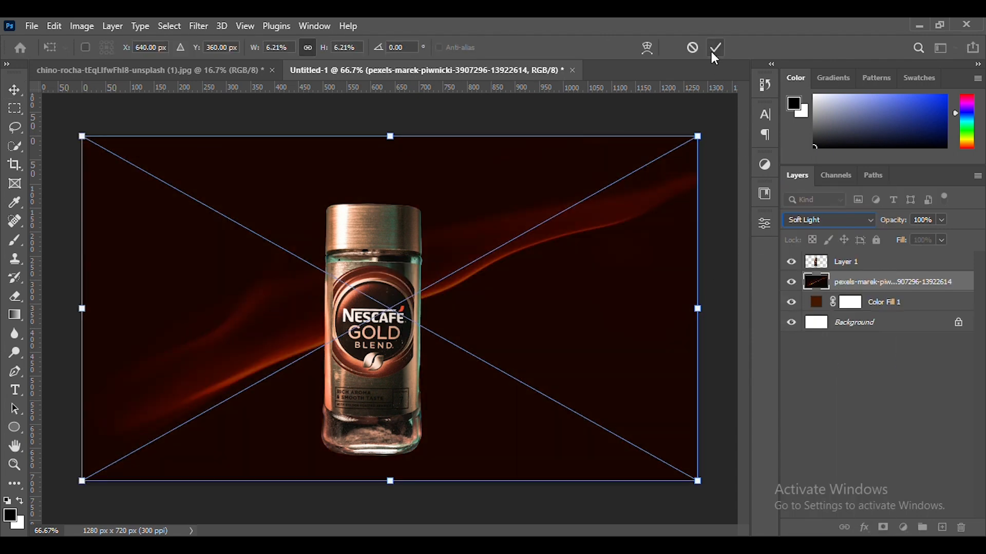
pyautogui.click(715, 49)
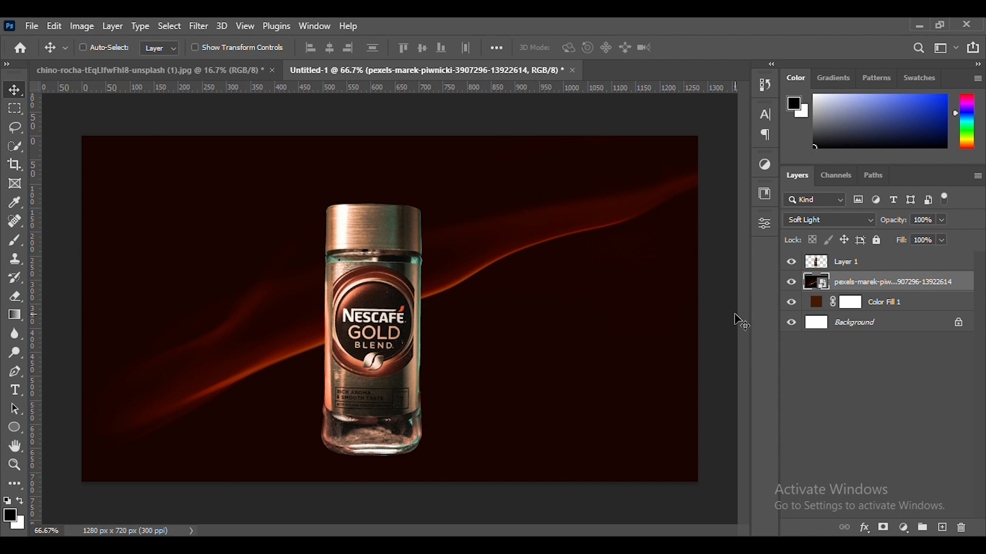
# Add a layer above the colour fill and paint a white glow behind the jar with a 400 px soft brush
pyautogui.click(925, 308)
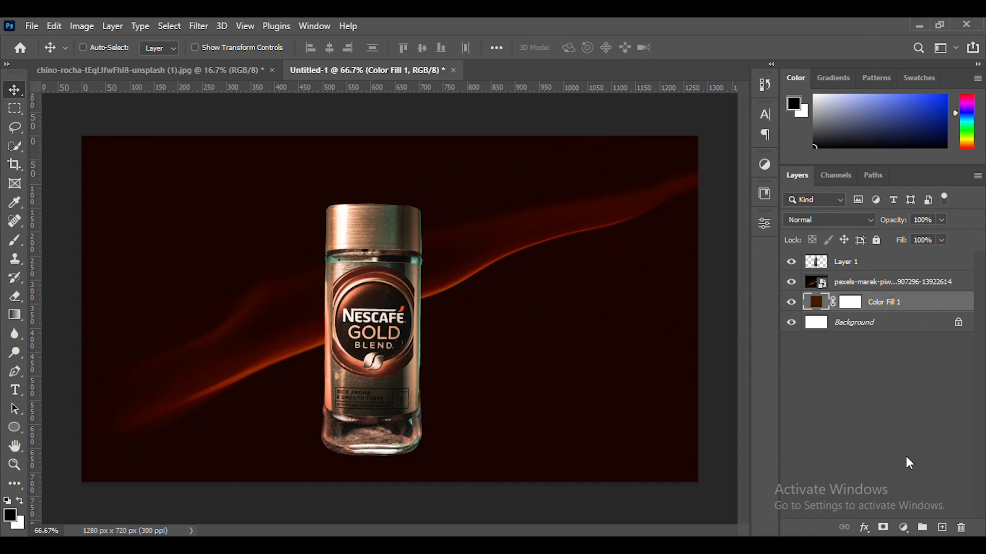
pyautogui.click(943, 528)
pyautogui.press('b')
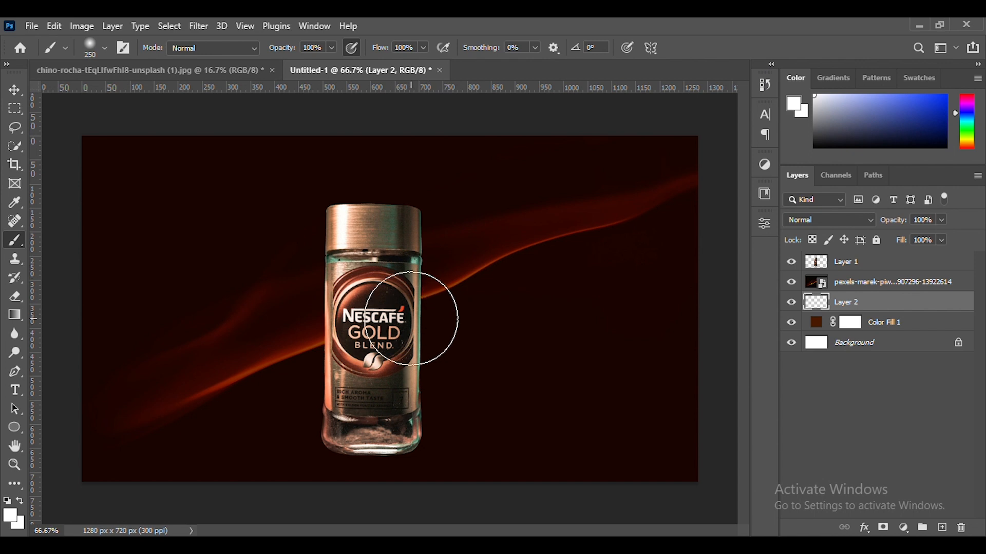
pyautogui.press(']')
pyautogui.press(']')
pyautogui.press(']')
pyautogui.moveTo(349, 308); pyautogui.dragTo(369, 314)
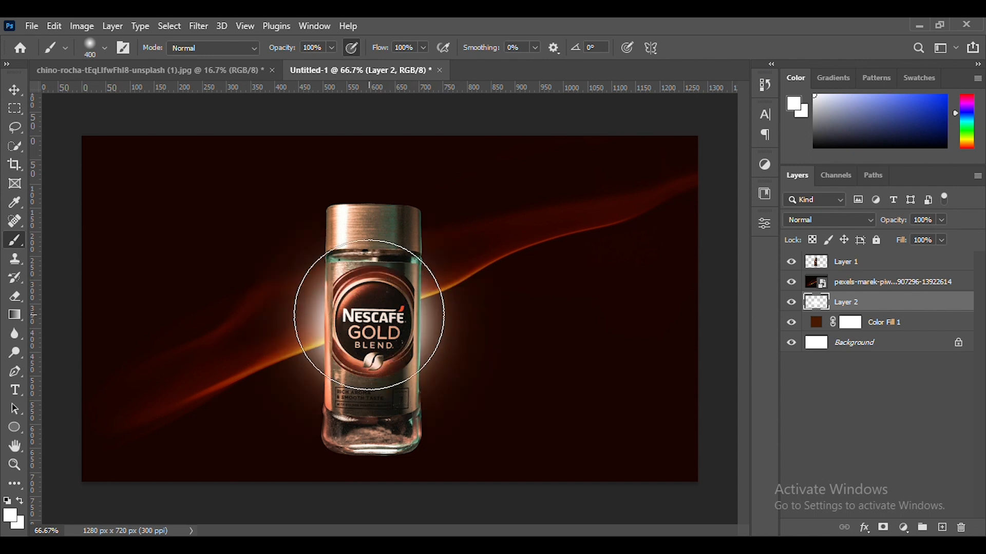
# Widen the glow behind the jar with a 700 px white brush at 63% flow
pyautogui.moveTo(381, 48); pyautogui.dragTo(359, 61)
pyautogui.press(']')
pyautogui.press(']')
pyautogui.press(']')
pyautogui.press(']')
pyautogui.press(']')
pyautogui.press(']')
pyautogui.click(362, 320)
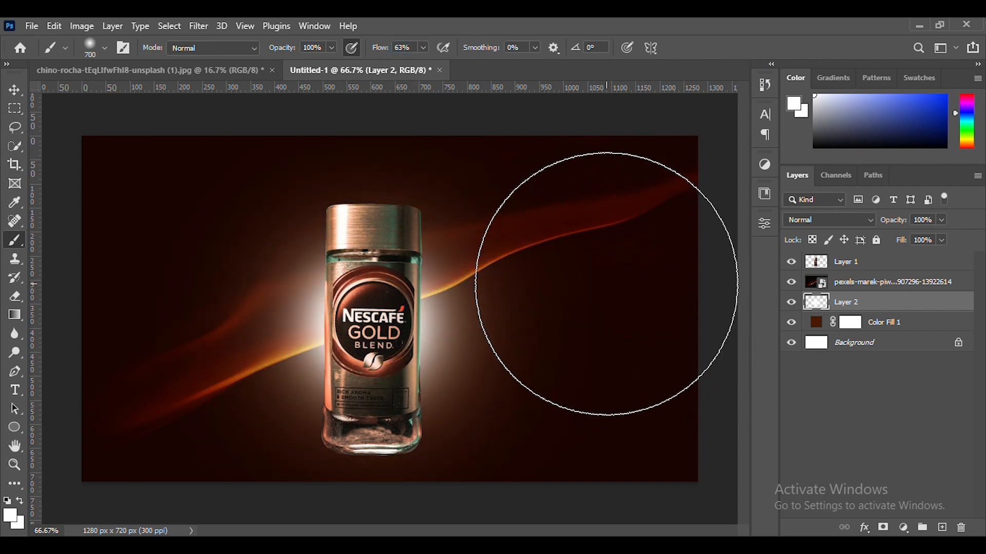
pyautogui.click(15, 90)
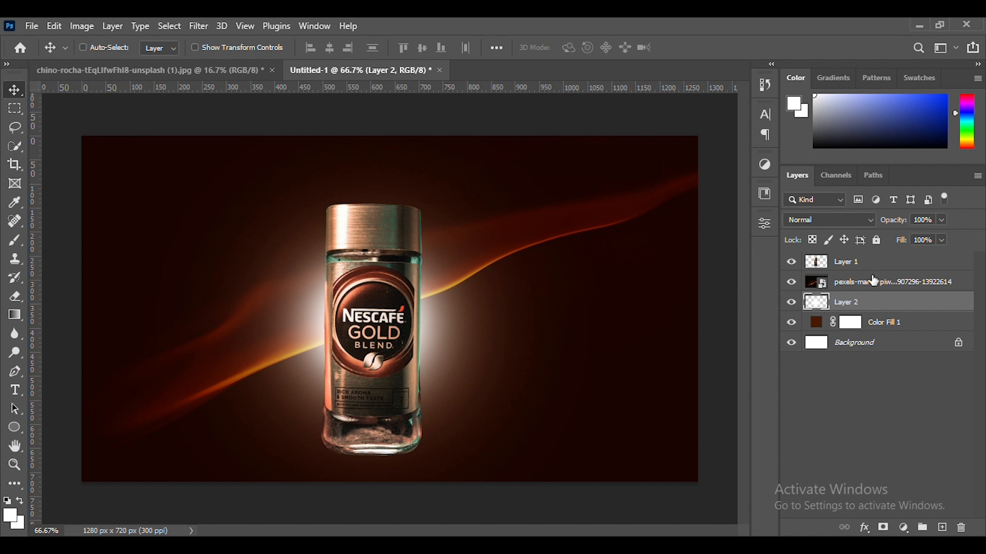
# Add a Color Balance adjustment clipped to the jar layer, shifting midtones towards red and setting the highlights' Cyan-Red value to +7
pyautogui.click(877, 262)
pyautogui.click(904, 528)
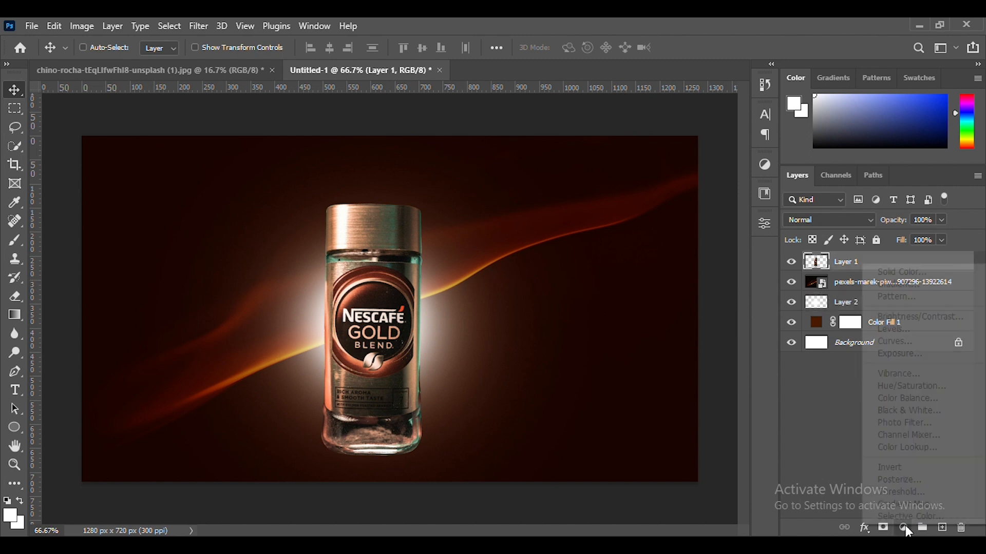
pyautogui.click(915, 399)
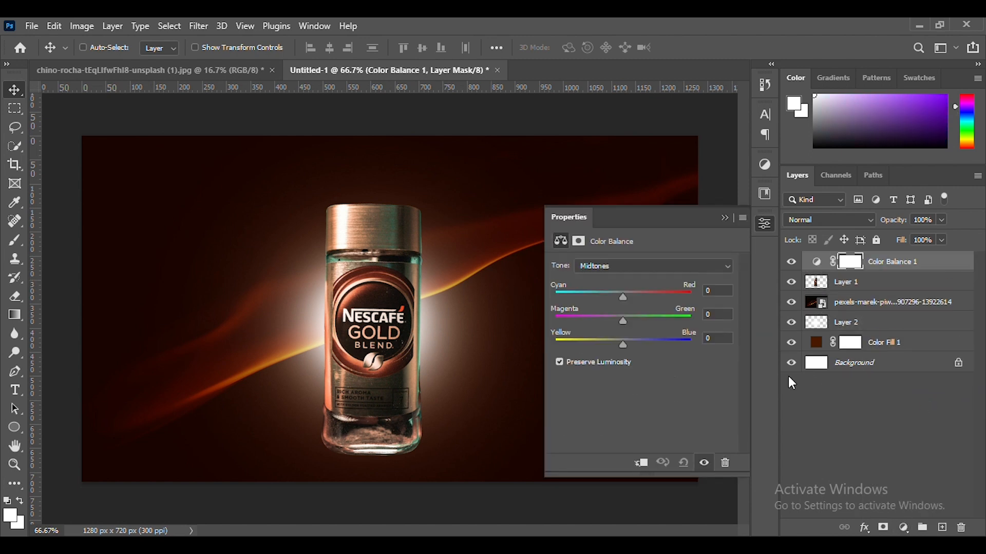
pyautogui.moveTo(622, 299)
pyautogui.mouseDown()
pyautogui.moveTo(640, 296)
pyautogui.moveTo(637, 319)
pyautogui.moveTo(620, 319)
pyautogui.moveTo(628, 298)
pyautogui.mouseUp()
pyautogui.click(639, 266)
pyautogui.click(638, 279)
pyautogui.click(621, 269)
pyautogui.click(621, 297)
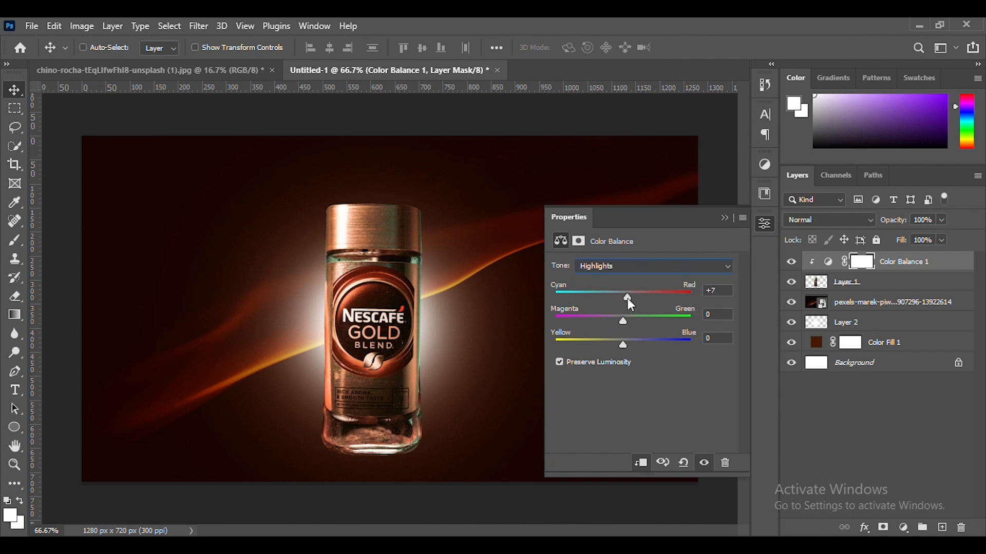
pyautogui.click(726, 217)
# Add a clipped Curves adjustment directly above the jar layer, lowering the highlights and lifting the shadows slightly
pyautogui.click(919, 282)
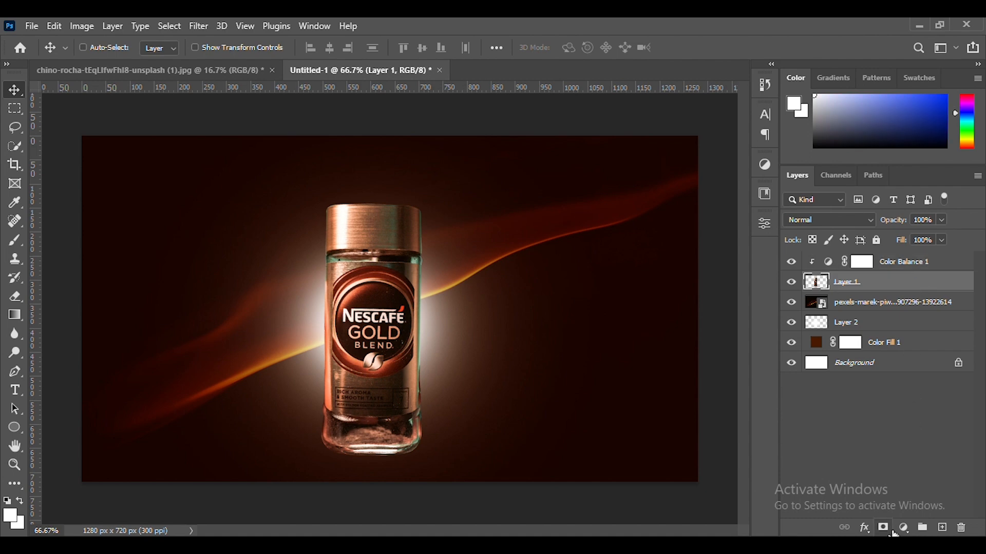
pyautogui.click(903, 529)
pyautogui.click(897, 343)
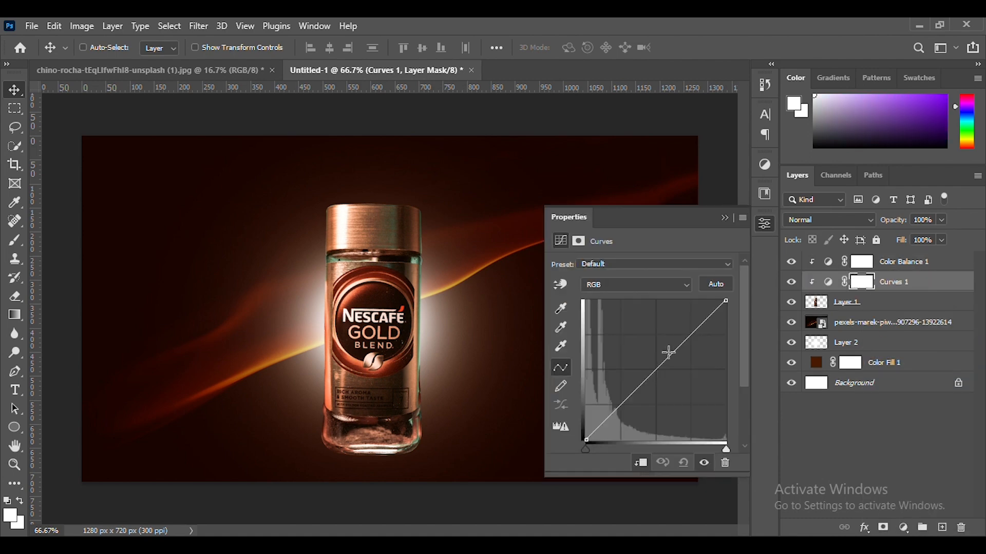
pyautogui.moveTo(668, 352); pyautogui.dragTo(681, 354)
pyautogui.moveTo(621, 412); pyautogui.dragTo(620, 404)
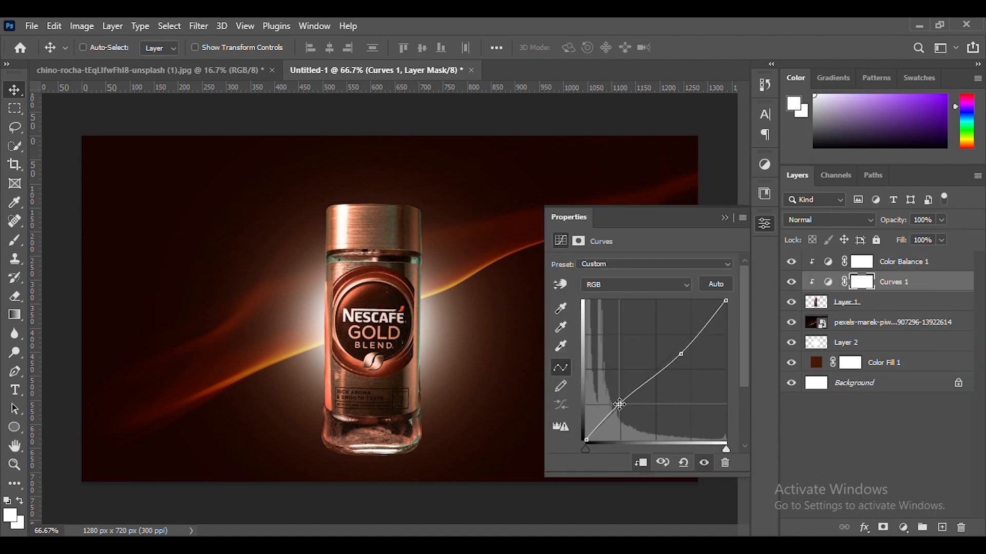
pyautogui.click(764, 225)
# Add a clipped Exposure adjustment directly above the jar layer, set Exposure to +6.67, and invert its mask to black
pyautogui.click(914, 307)
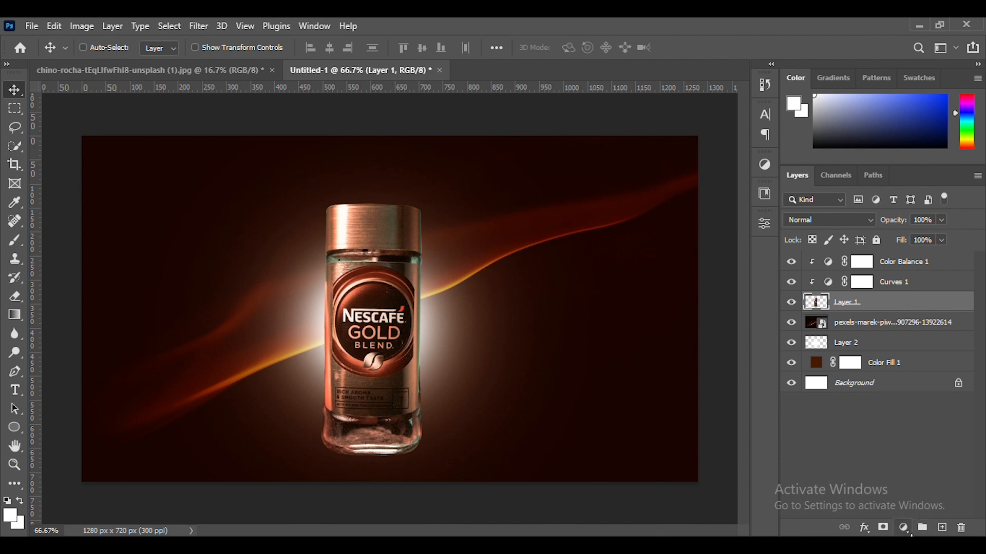
pyautogui.click(904, 529)
pyautogui.click(870, 363)
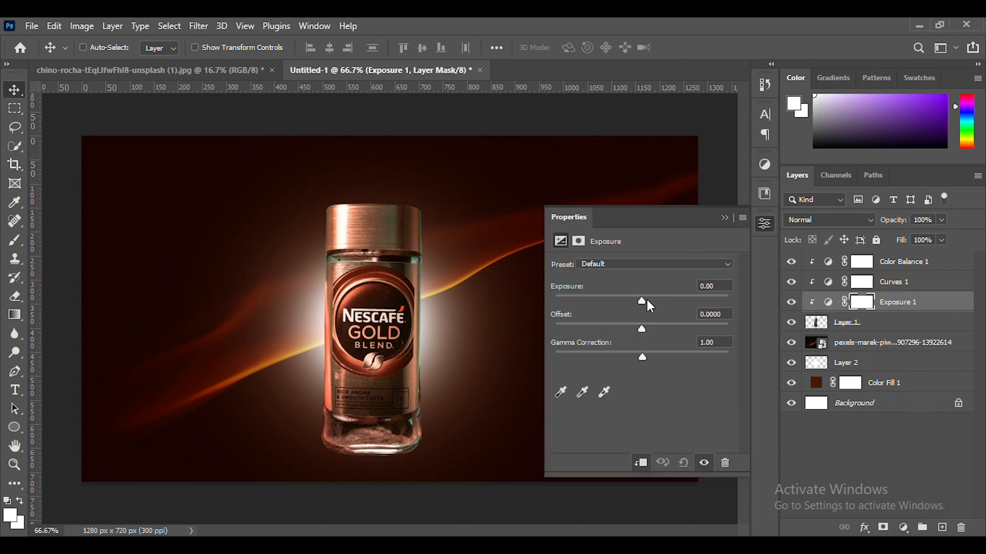
pyautogui.moveTo(647, 303); pyautogui.dragTo(700, 303)
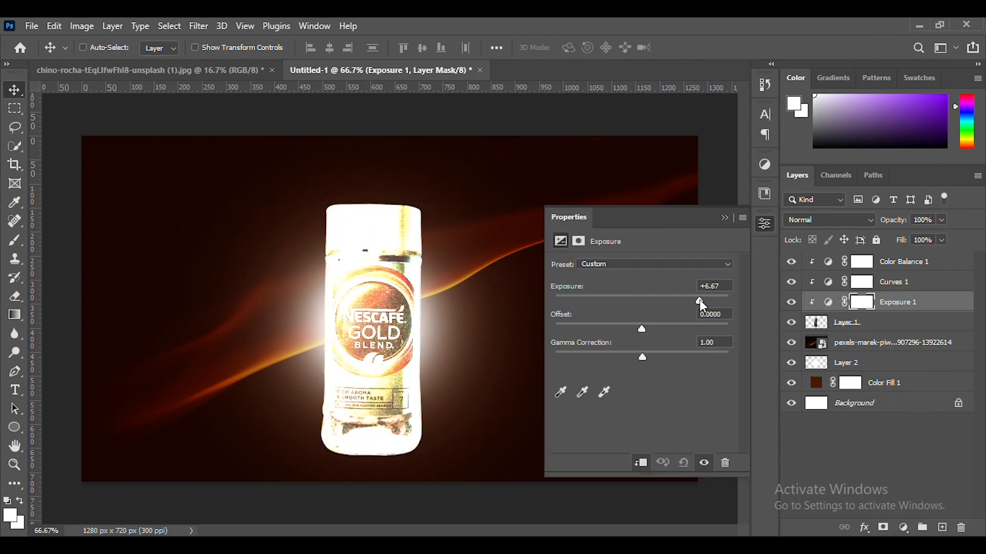
pyautogui.click(765, 224)
pyautogui.hotkey('ctrl', 'i')
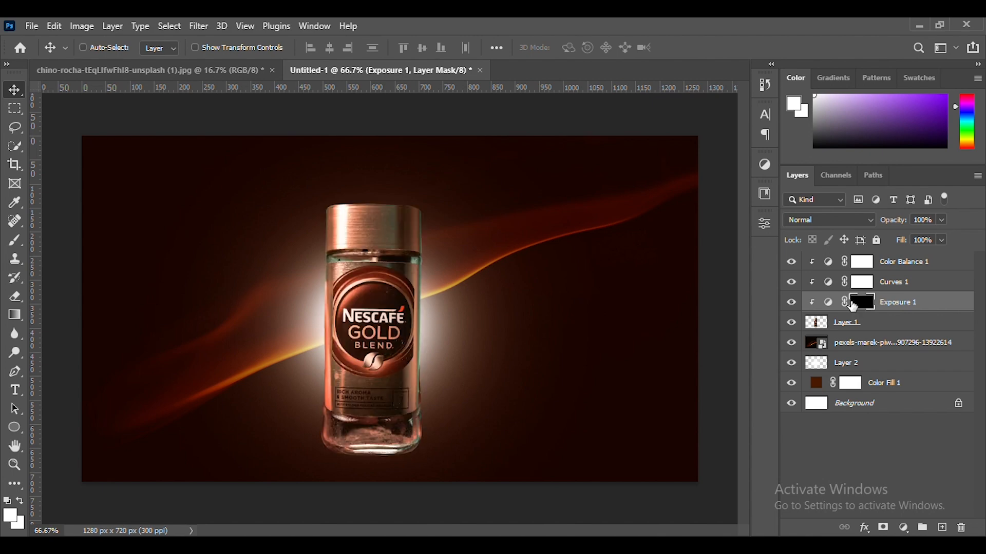
# Paint white on the Exposure mask along the lid's right edge with a 10 px soft brush at 73% flow
pyautogui.press('b')
pyautogui.hotkey('ctrl', '-')
pyautogui.press('[')
pyautogui.press('[')
pyautogui.press('[')
pyautogui.press('[')
pyautogui.press('[')
pyautogui.press('[')
pyautogui.press('[')
pyautogui.press('[')
pyautogui.press('[')
pyautogui.press('[')
pyautogui.press('[')
pyautogui.press('[')
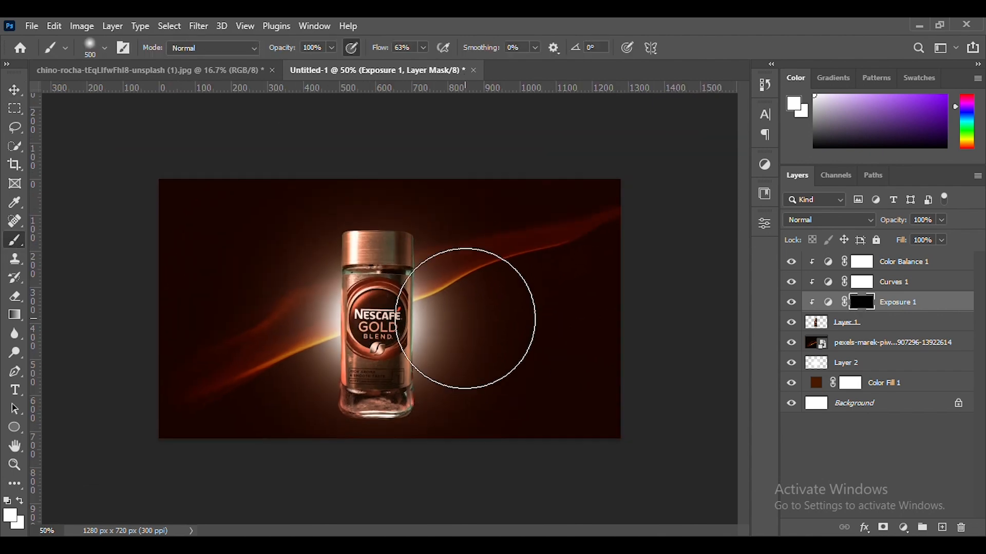
pyautogui.hotkey('ctrl', '+')
pyautogui.hotkey('ctrl', '+')
pyautogui.hotkey('ctrl', '+')
pyautogui.scroll(5, 465, 318)
pyautogui.press('[')
pyautogui.press('[')
pyautogui.press('[')
pyautogui.press('[')
pyautogui.press('[')
pyautogui.press('[')
pyautogui.press('[')
pyautogui.hotkey('ctrl', '+')
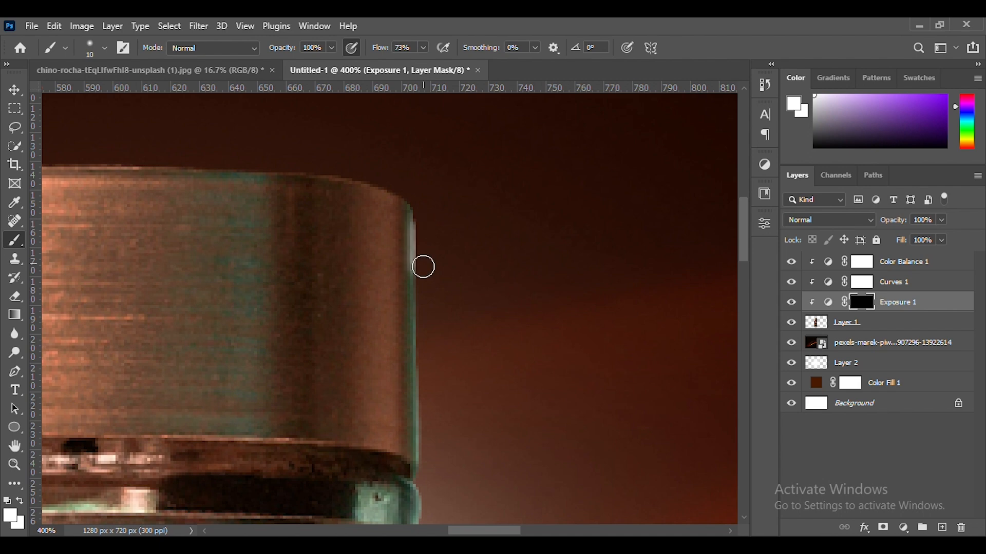
pyautogui.moveTo(423, 266); pyautogui.dragTo(430, 405)
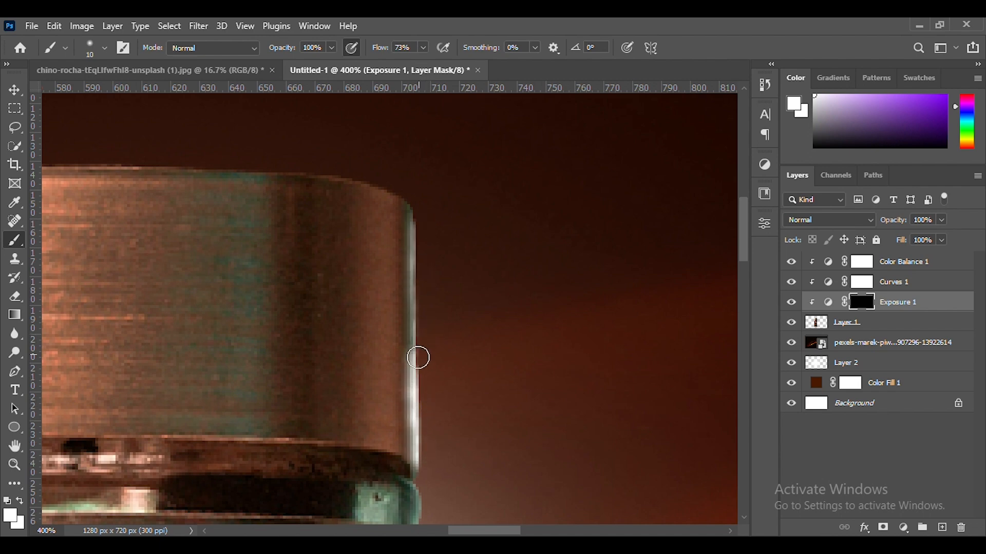
pyautogui.moveTo(418, 358)
pyautogui.mouseDown()
pyautogui.moveTo(421, 346)
pyautogui.moveTo(290, 168)
pyautogui.mouseUp()
# Broaden the rim light on the lid's right side and upper-right corner with a larger white brush on the Exposure mask
pyautogui.press(']')
pyautogui.press(']')
pyautogui.press(']')
pyautogui.press(']')
pyautogui.press(']')
pyautogui.press(']')
pyautogui.moveTo(453, 236); pyautogui.dragTo(452, 436)
pyautogui.moveTo(358, 137); pyautogui.dragTo(473, 255)
# Paint a thin rim light along the lid's top and left edges with a white brush of about 10 px
pyautogui.press('[')
pyautogui.press('[')
pyautogui.press('[')
pyautogui.press('[')
pyautogui.press('[')
pyautogui.press('[')
pyautogui.press('[')
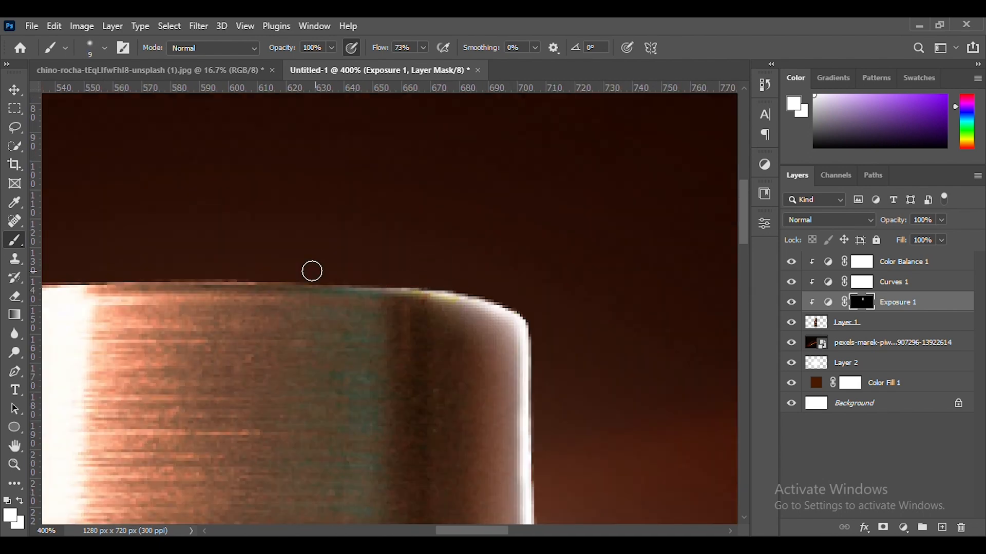
pyautogui.hscroll(-3, 576, 277)
pyautogui.press(']')
pyautogui.scroll(-3, 174, 330)
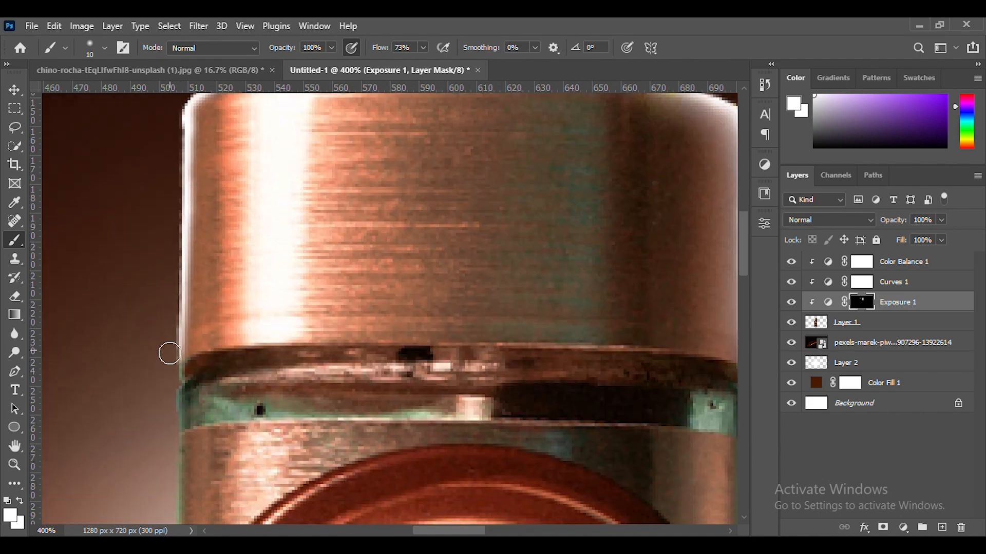
# Widen the rim light along the lid's left edge with a larger soft white brush
pyautogui.scroll(1, 171, 350)
pyautogui.hscroll(-1, 176, 341)
pyautogui.press(']')
pyautogui.press(']')
pyautogui.press(']')
pyautogui.press(']')
pyautogui.press(']')
pyautogui.press(']')
pyautogui.press(']')
pyautogui.press(']')
pyautogui.hscroll(-2, 241, 172)
pyautogui.scroll(-8, 539, 264)
# Continue the thin rim light down the neck and left side of the jar body with a 10 px brush
pyautogui.press('[')
pyautogui.press('[')
pyautogui.press('[')
pyautogui.press('[')
pyautogui.press('[')
pyautogui.press('[')
pyautogui.press('[')
pyautogui.press('[')
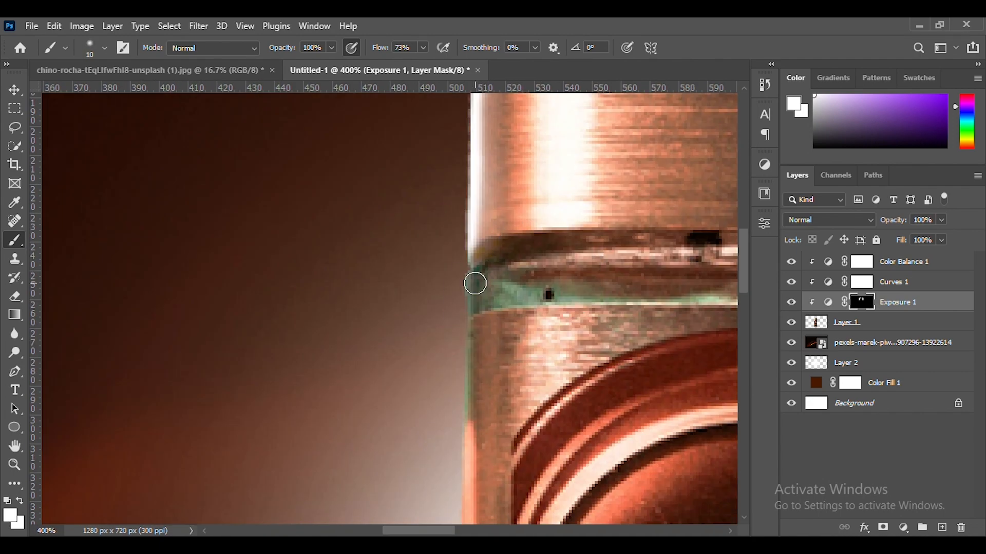
pyautogui.scroll(-6, 462, 308)
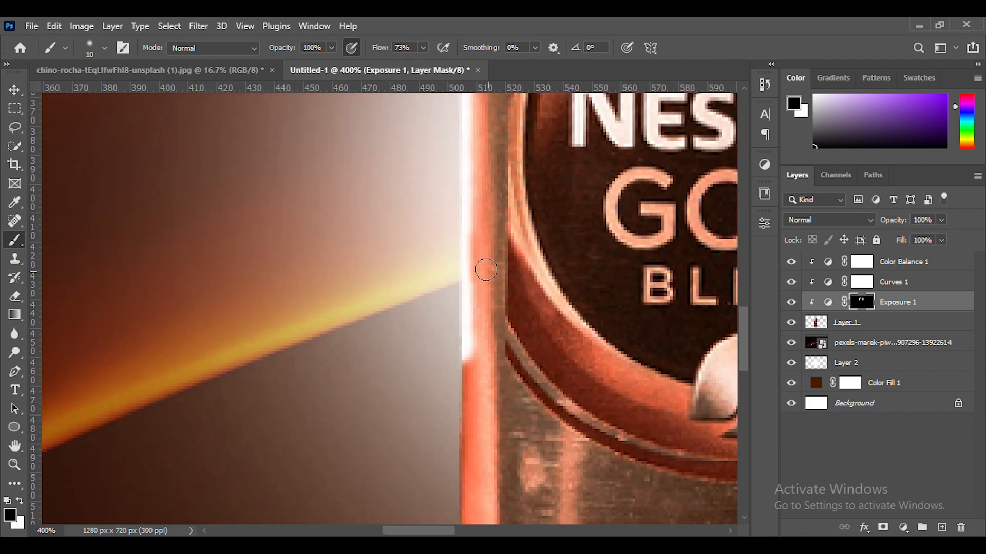
# Soften and broaden the rim light along the jar's left side with a 40 px or larger white brush
pyautogui.press(']')
pyautogui.press(']')
pyautogui.press(']')
pyautogui.press(']')
pyautogui.press(']')
pyautogui.press(']')
pyautogui.hotkey('ctrl', '-')
pyautogui.scroll(7, 453, 202)
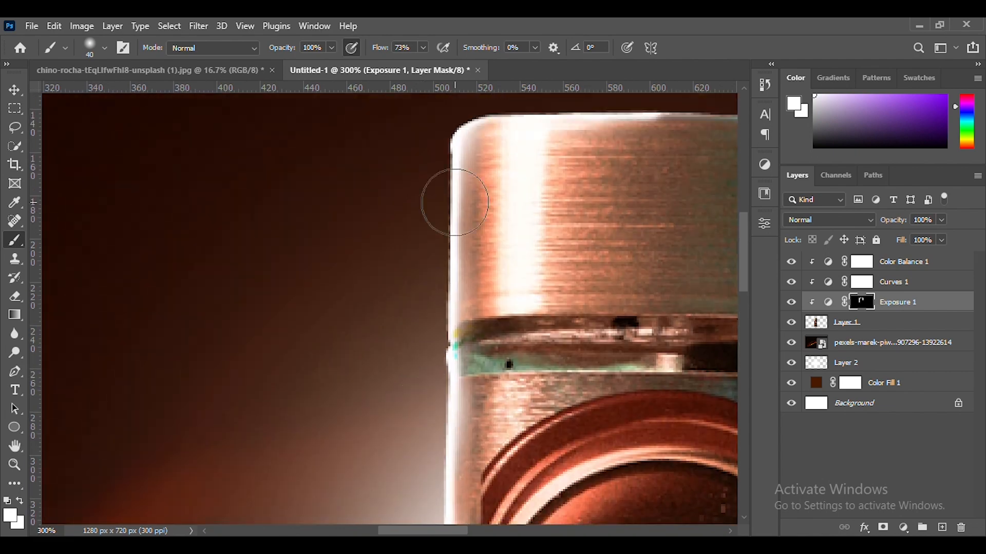
pyautogui.scroll(-5, 440, 361)
pyautogui.press(']')
pyautogui.press(']')
pyautogui.press(']')
pyautogui.press(']')
pyautogui.scroll(-4, 418, 275)
# Paint the rim light along the jar's lower-left edge and around the base corner with a 15 px brush
pyautogui.press('[')
pyautogui.press('[')
pyautogui.press('[')
pyautogui.press('[')
pyautogui.press('[')
pyautogui.press('[')
pyautogui.press('[')
pyautogui.press('[')
pyautogui.press('[')
pyautogui.moveTo(435, 333); pyautogui.dragTo(446, 495)
pyautogui.scroll(-2, 440, 416)
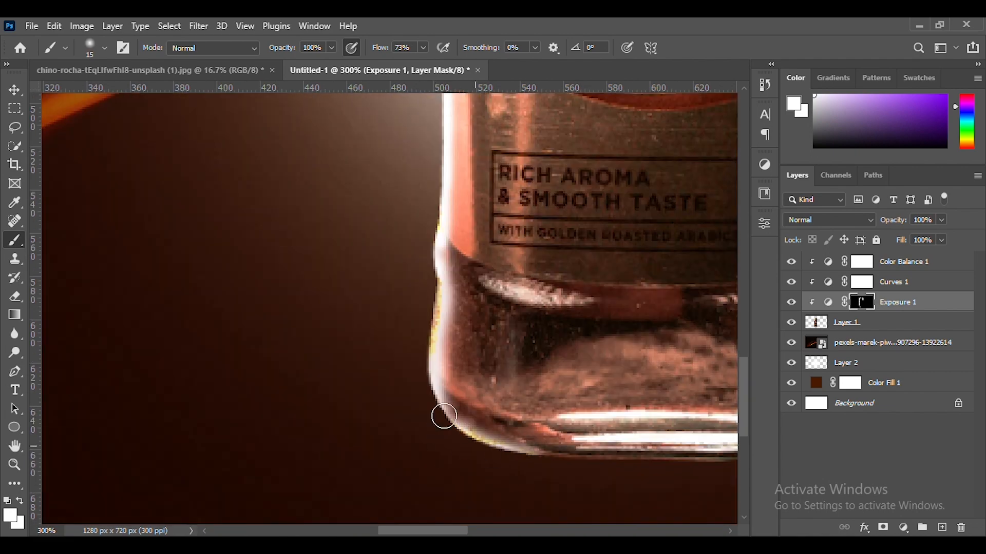
pyautogui.moveTo(440, 416); pyautogui.dragTo(437, 273)
# Paint a thin rim light down the jar's right side and around the glass base with a 10 px brush
pyautogui.scroll(8, 414, 253)
pyautogui.press(']')
pyautogui.press(']')
pyautogui.press(']')
pyautogui.press(']')
pyautogui.press(']')
pyautogui.hscroll(6, 414, 253)
pyautogui.press('[')
pyautogui.press('[')
pyautogui.press('[')
pyautogui.press('[')
pyautogui.press('[')
pyautogui.press('[')
pyautogui.moveTo(387, 224)
pyautogui.mouseDown()
pyautogui.moveTo(394, 411)
pyautogui.moveTo(392, 321)
pyautogui.moveTo(394, 359)
pyautogui.moveTo(364, 277)
pyautogui.moveTo(433, 332)
pyautogui.moveTo(332, 432)
pyautogui.mouseUp()
pyautogui.scroll(-8, 395, 355)
pyautogui.press('x')
pyautogui.press('x')
pyautogui.scroll(-3, 433, 331)
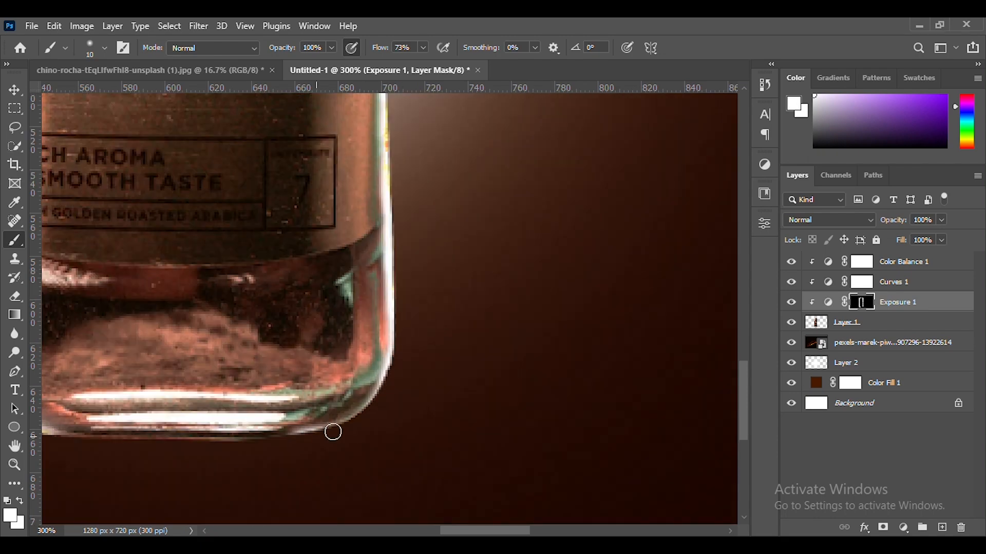
pyautogui.hscroll(-2, 335, 452)
pyautogui.moveTo(434, 436)
pyautogui.mouseDown()
pyautogui.moveTo(255, 449)
pyautogui.moveTo(437, 431)
pyautogui.mouseUp()
# Widen the rim light along the jar's right side with a 50 px soft white brush
pyautogui.press(']')
pyautogui.press(']')
pyautogui.press(']')
pyautogui.press(']')
pyautogui.press(']')
pyautogui.press(']')
pyautogui.press(']')
pyautogui.press(']')
pyautogui.scroll(9, 559, 219)
pyautogui.scroll(5, 559, 220)
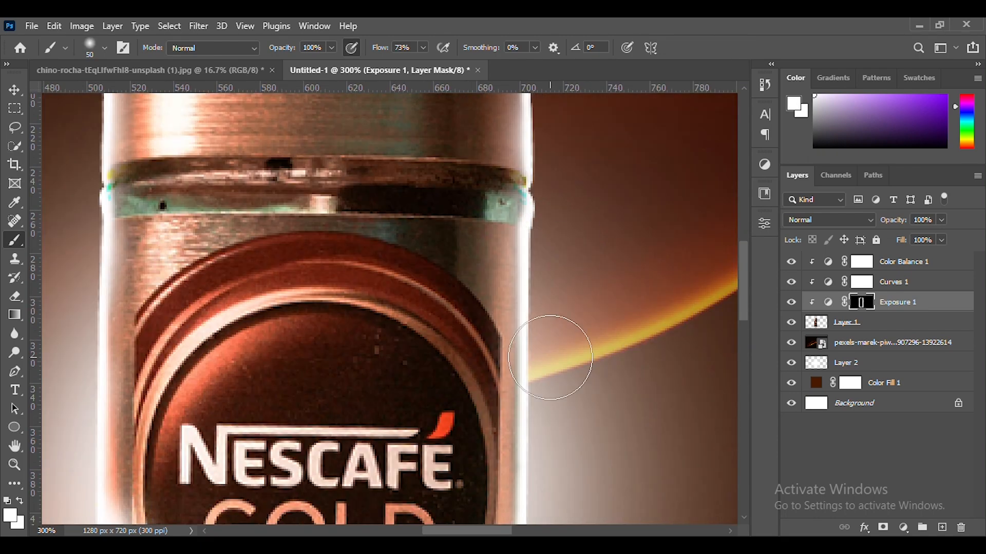
pyautogui.scroll(-4, 546, 377)
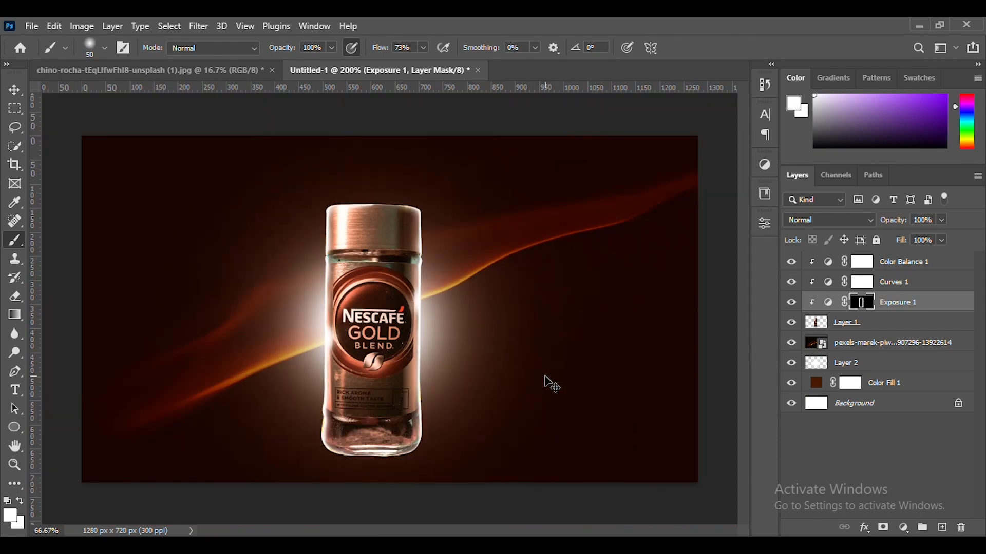
# Compare the jar with and without the Exposure adjustment, and lower that adjustment's opacity to 69%
pyautogui.click(791, 304)
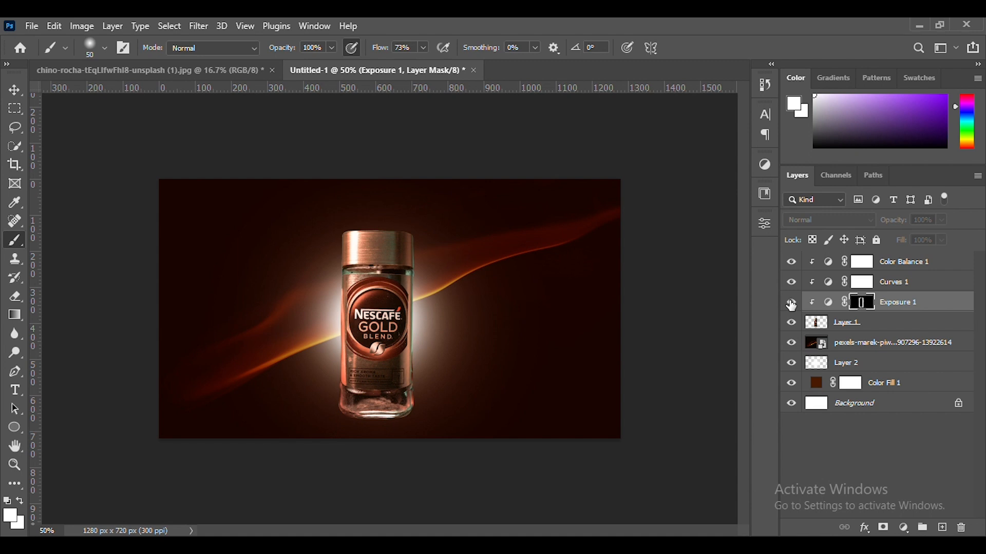
pyautogui.click(791, 304)
pyautogui.click(791, 304)
pyautogui.click(792, 304)
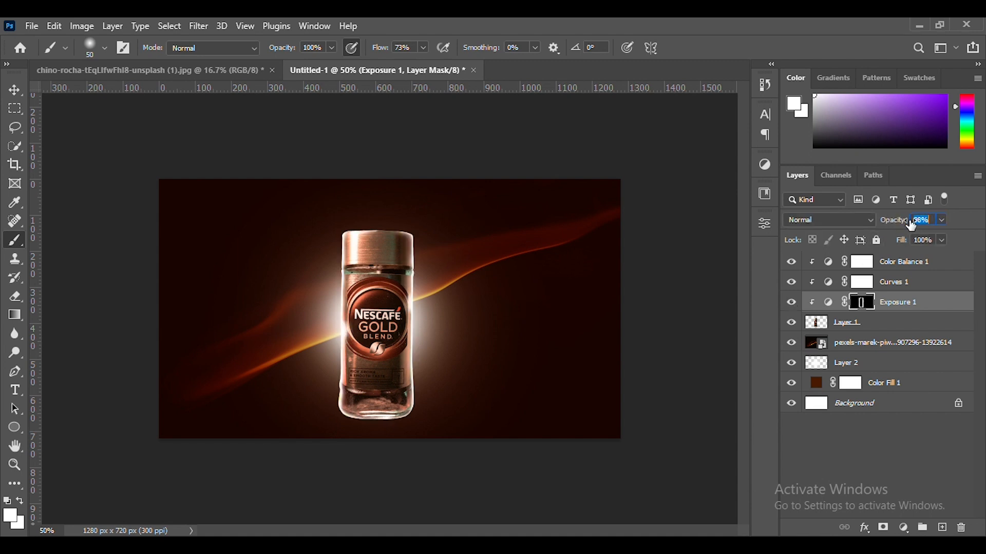
pyautogui.moveTo(912, 226); pyautogui.dragTo(886, 225)
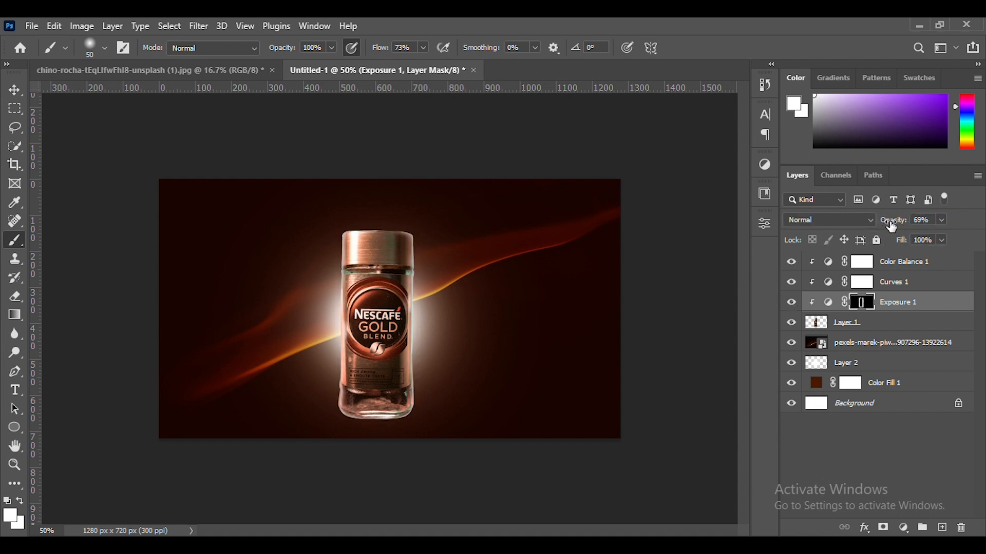
# Add a clipped Brightness/Contrast adjustment directly above the jar layer with Brightness -54 and Contrast 20
pyautogui.click(893, 324)
pyautogui.click(904, 527)
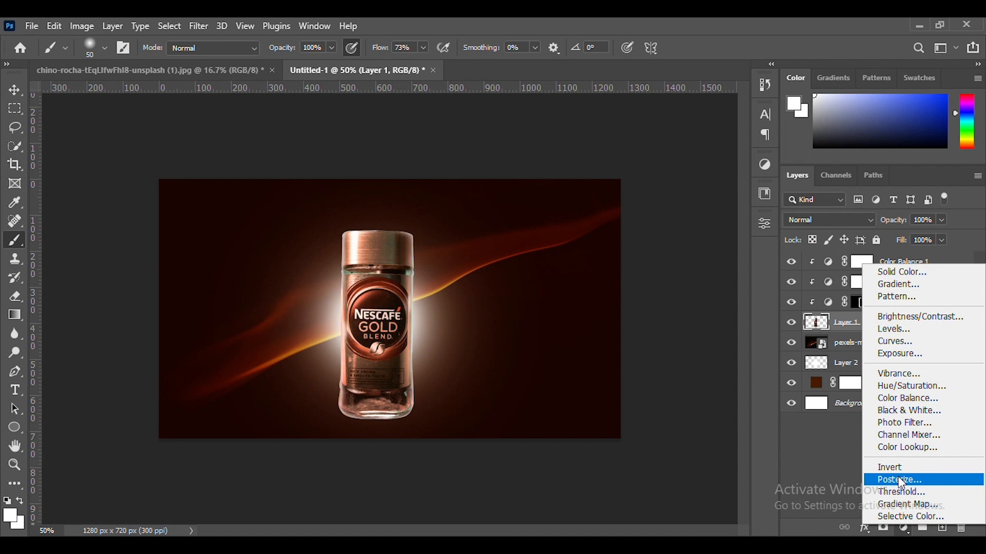
pyautogui.click(904, 317)
pyautogui.moveTo(642, 305); pyautogui.dragTo(610, 304)
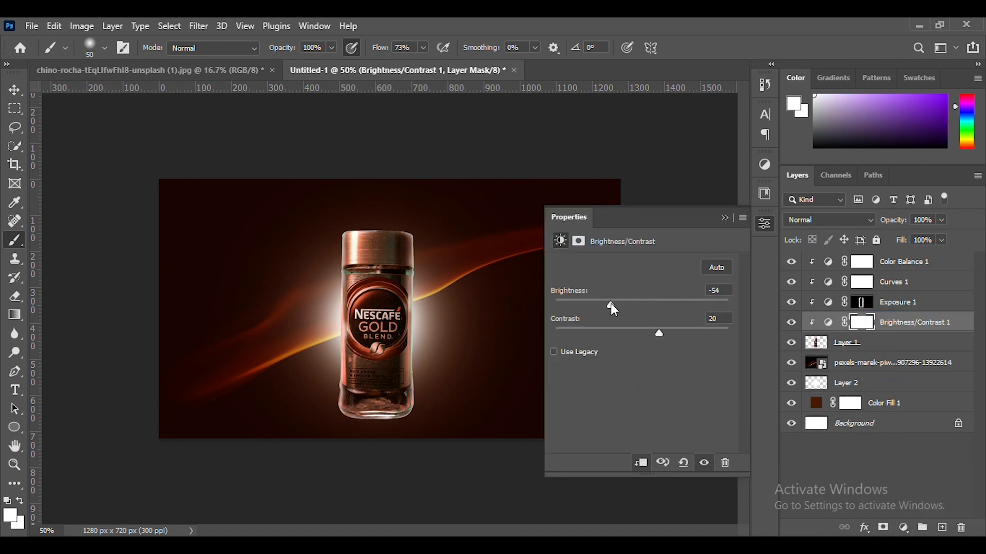
pyautogui.click(724, 218)
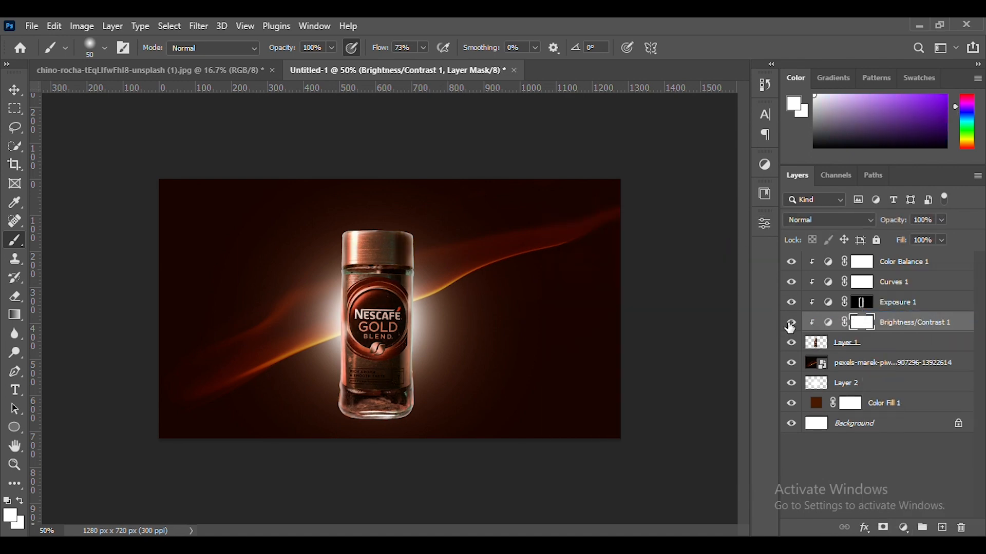
# Bring another copy of the cut-out jar from the source photo document into the composition as the topmost layer
pyautogui.keyDown('shift'); pyautogui.click(907, 262); pyautogui.keyUp('shift')
pyautogui.press('v')
pyautogui.moveTo(266, 132); pyautogui.dragTo(395, 287)
# Scale the new jar copy to about 221 by 541 px and align it over the original jar
pyautogui.hotkey('ctrl', 't')
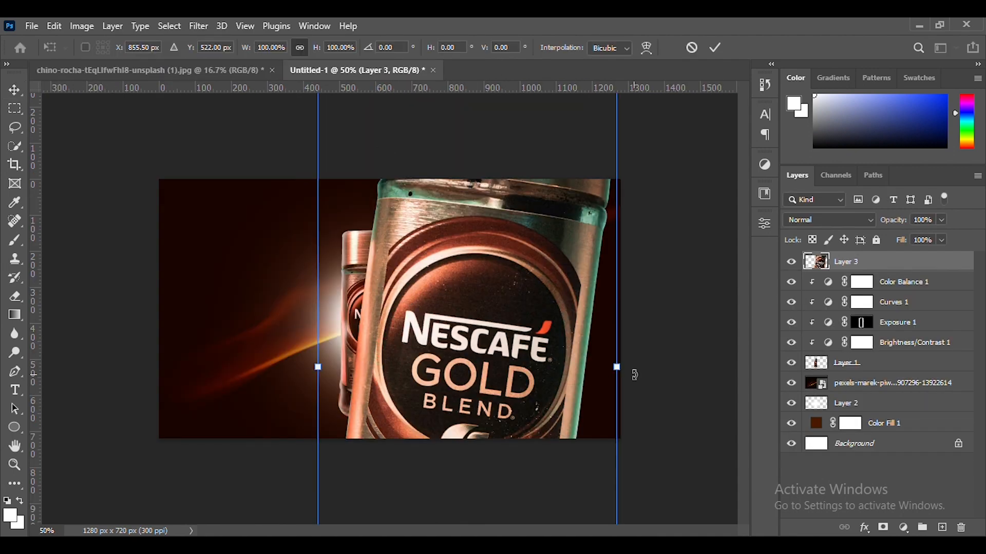
pyautogui.moveTo(624, 372); pyautogui.dragTo(421, 372)
pyautogui.moveTo(444, 274); pyautogui.dragTo(436, 268)
pyautogui.press('Return')
pyautogui.moveTo(379, 301); pyautogui.dragTo(442, 276)
pyautogui.hotkey('ctrl', 't')
pyautogui.press('Return')
# Flip the jar copy vertically and move it just below the original jar's base as a reflection
pyautogui.click(765, 224)
pyautogui.click(676, 324)
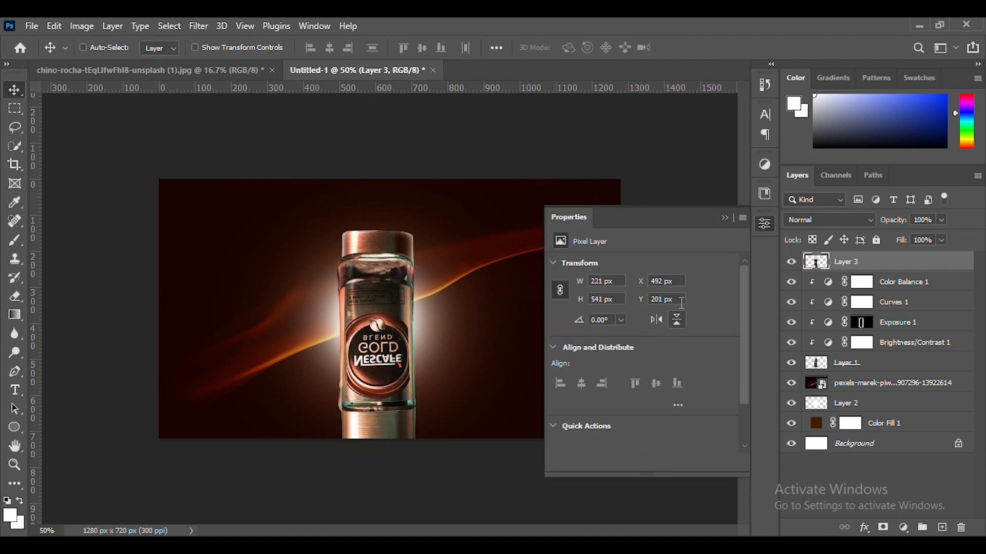
pyautogui.click(724, 220)
pyautogui.scroll(3, 609, 349)
pyautogui.scroll(-1, 513, 288)
pyautogui.moveTo(437, 289); pyautogui.dragTo(442, 506)
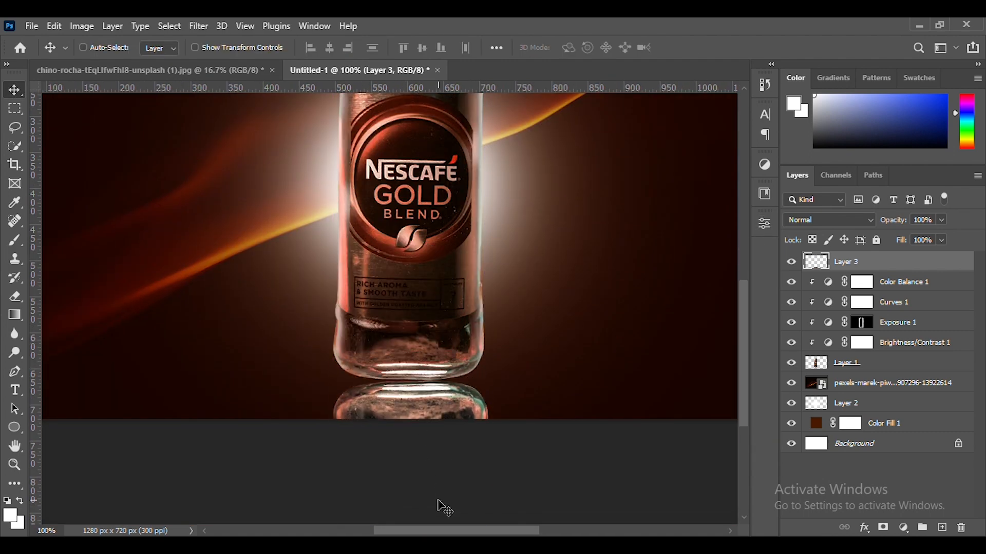
# Fine-tune the flipped jar's placement so its base meets the base of the original jar
pyautogui.hotkey('ctrl', 't')
pyautogui.moveTo(528, 407); pyautogui.dragTo(535, 412)
pyautogui.press('Return')
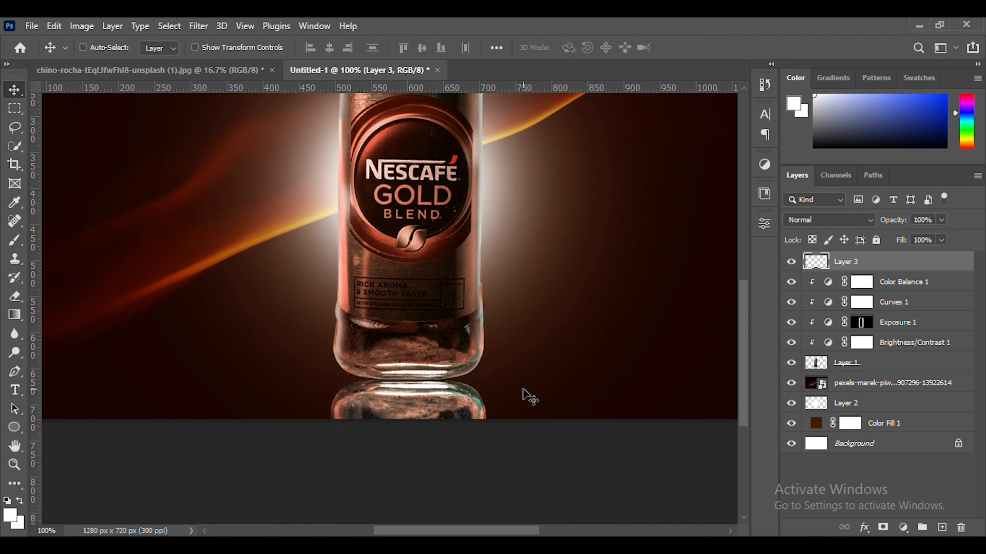
# Lower the flipped jar reflection's opacity to 13%
pyautogui.hotkey('ctrl', '-')
pyautogui.moveTo(851, 225); pyautogui.dragTo(883, 224)
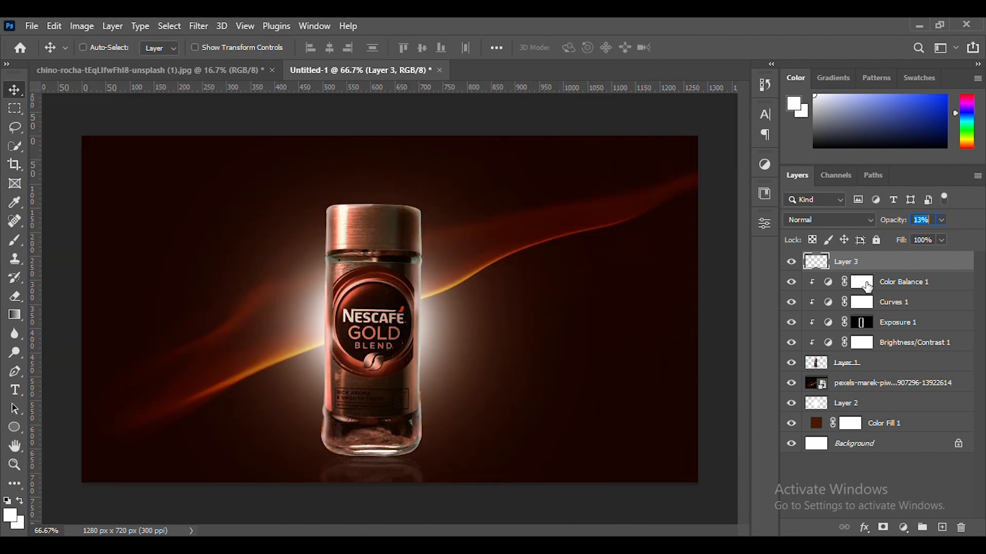
# Paint a soft black shadow under the jar's base on a new layer with a flattened 400 px brush, and place it below the jar layer
pyautogui.click(942, 528)
pyautogui.press('b')
pyautogui.rightClick(332, 282)
pyautogui.press('Return')
pyautogui.press('d')
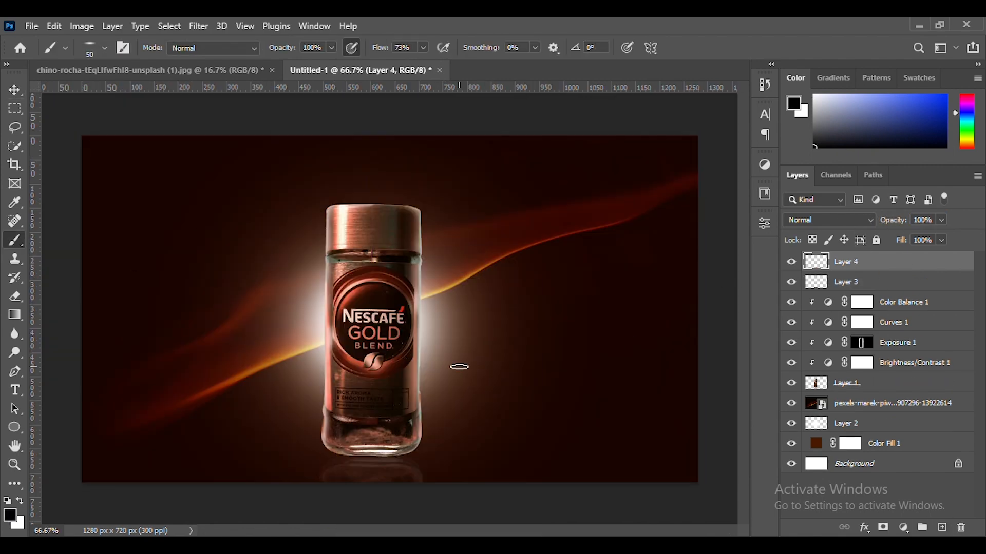
pyautogui.press(']')
pyautogui.rightClick(375, 449)
pyautogui.click(920, 268)
pyautogui.moveTo(384, 47); pyautogui.dragTo(373, 48)
pyautogui.click(366, 456)
pyautogui.moveTo(912, 262); pyautogui.dragTo(918, 390)
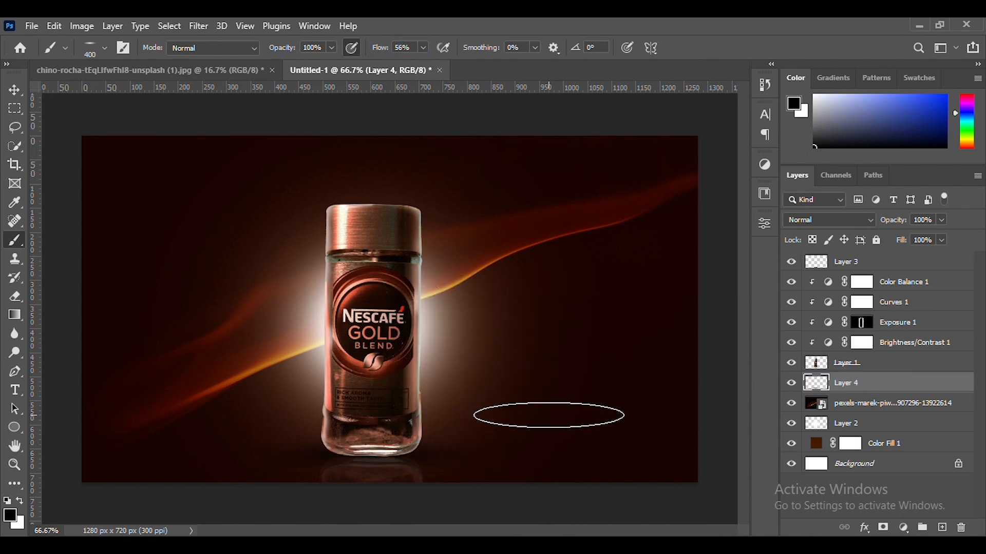
# Shift the jar with its adjustments, reflection, shadow and glow slightly towards the canvas centre
pyautogui.click(18, 90)
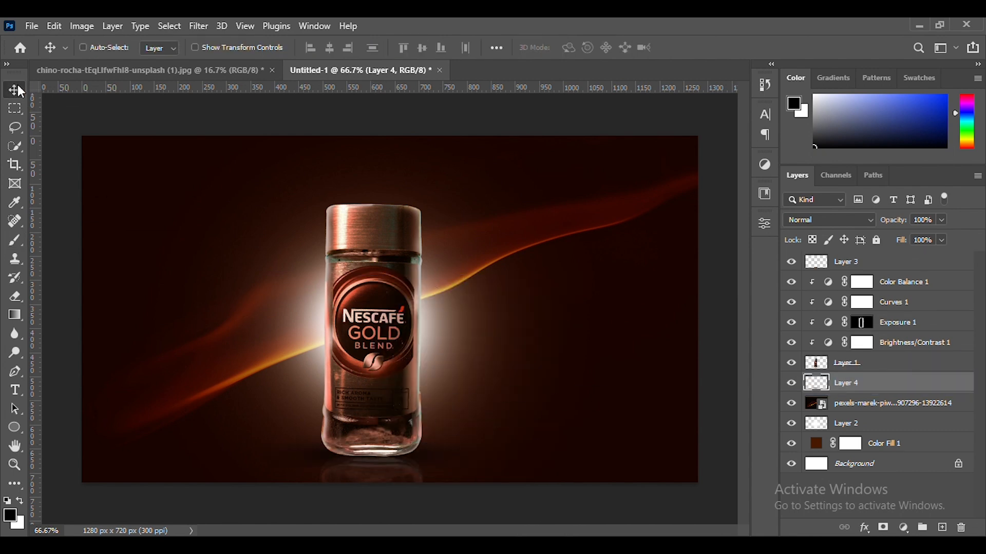
pyautogui.keyDown('shift'); pyautogui.click(895, 268); pyautogui.keyUp('shift')
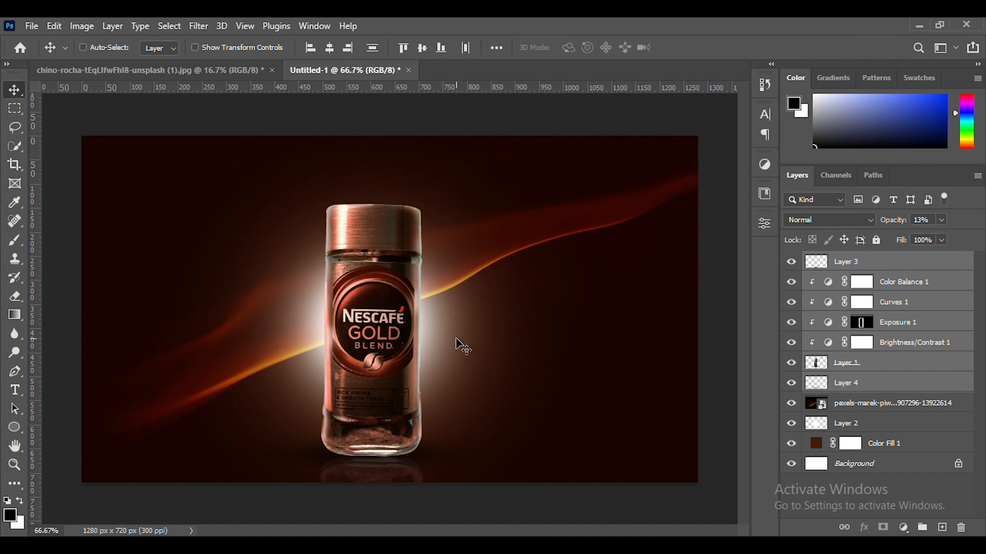
pyautogui.moveTo(399, 343); pyautogui.dragTo(408, 321)
pyautogui.hotkey('ctrl', 'z')
pyautogui.keyDown('ctrl'); pyautogui.click(869, 426); pyautogui.keyUp('ctrl')
pyautogui.click(872, 262)
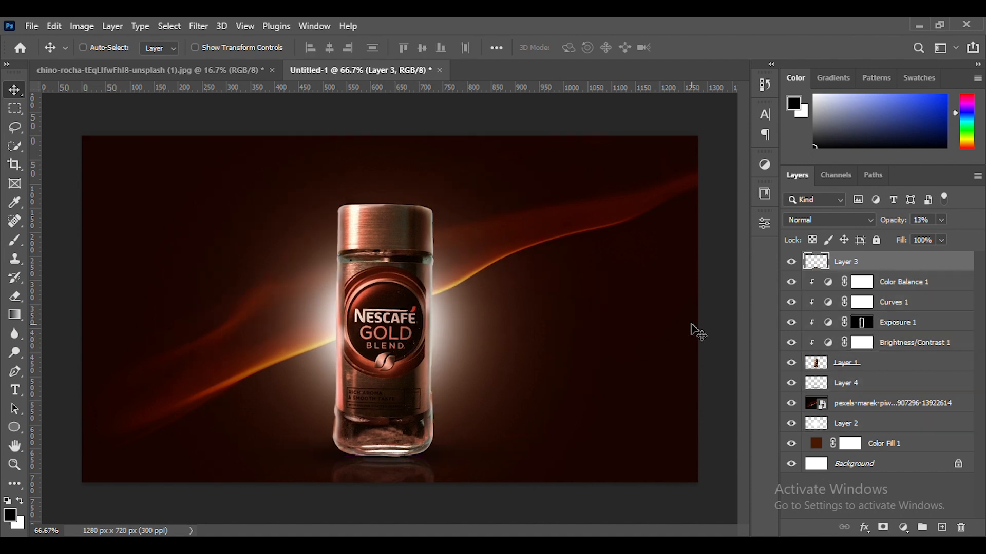
# Place the coffee bean photo blackieshoot-vimMDduzk_k-unsplash into the composition as the topmost layer
pyautogui.moveTo(453, 534)
pyautogui.click(448, 516)
pyautogui.moveTo(662, 185); pyautogui.dragTo(464, 373)
# Select the coffee bean with Select Subject and add the missed area along its lower edge using the Lasso
pyautogui.rightClick(23, 153)
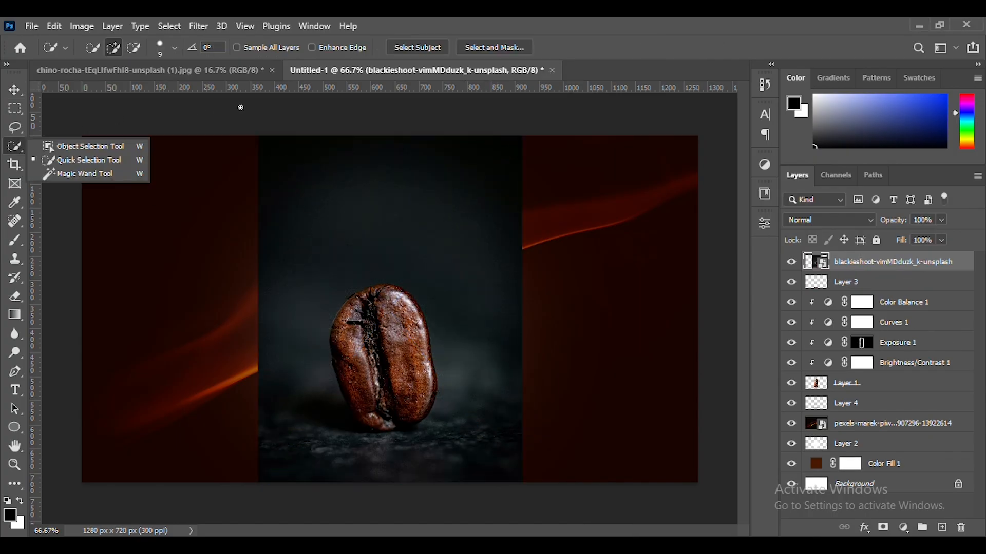
pyautogui.click(391, 48)
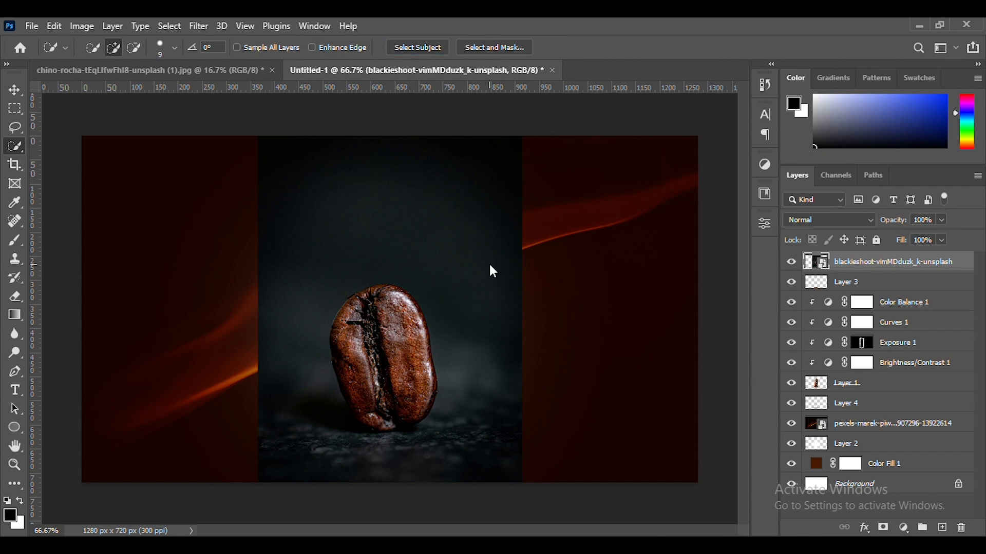
pyautogui.press('l')
pyautogui.hotkey('ctrl', '+')
pyautogui.hotkey('ctrl', '+')
pyautogui.scroll(-5, 400, 371)
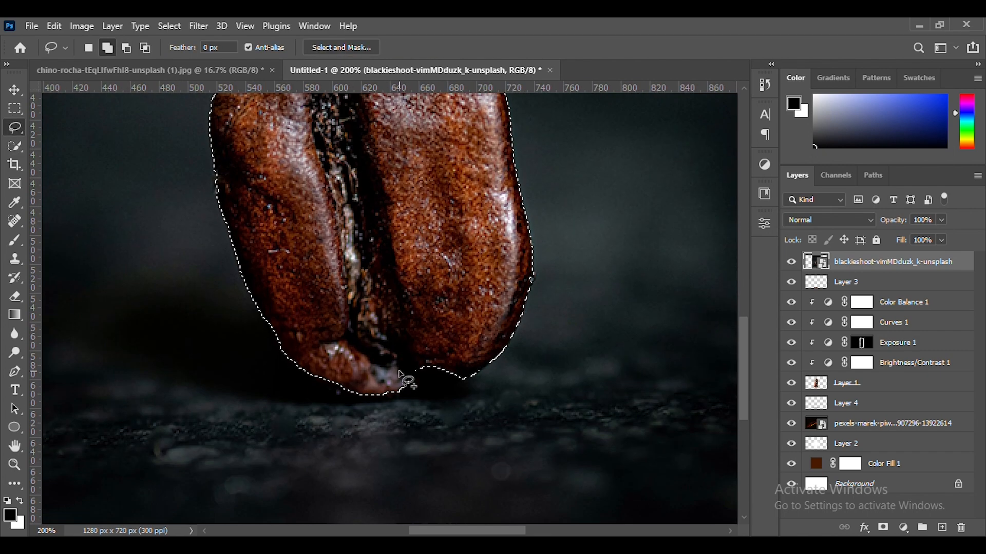
pyautogui.moveTo(399, 371)
pyautogui.mouseDown()
pyautogui.moveTo(420, 381)
pyautogui.moveTo(412, 386)
pyautogui.moveTo(414, 348)
pyautogui.mouseUp()
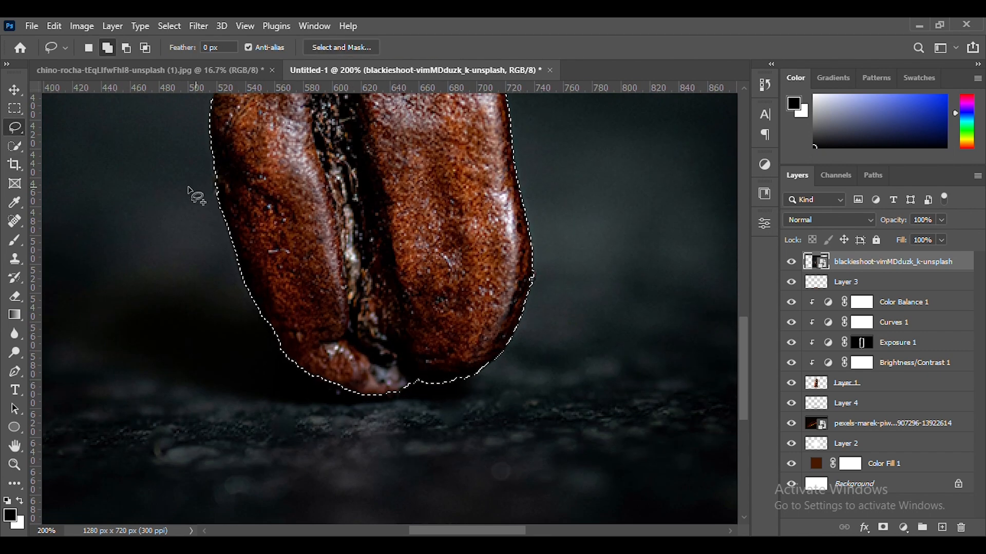
# Copy the selected coffee bean onto its own layer and delete the source bean photo layer
pyautogui.press('v')
pyautogui.hotkey('ctrl', '-')
pyautogui.hotkey('ctrl', '-')
pyautogui.hotkey('ctrl', 'j')
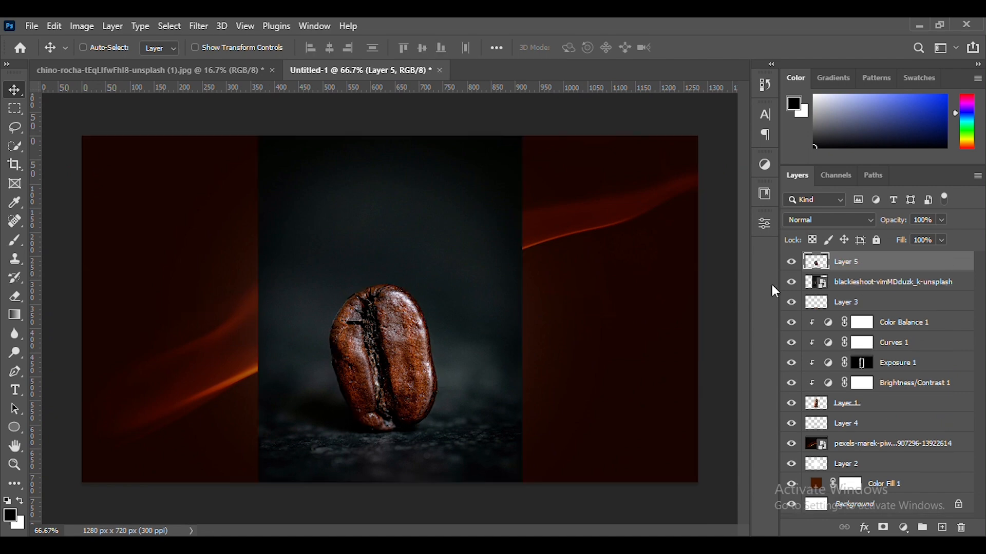
pyautogui.click(957, 281)
pyautogui.press('Delete')
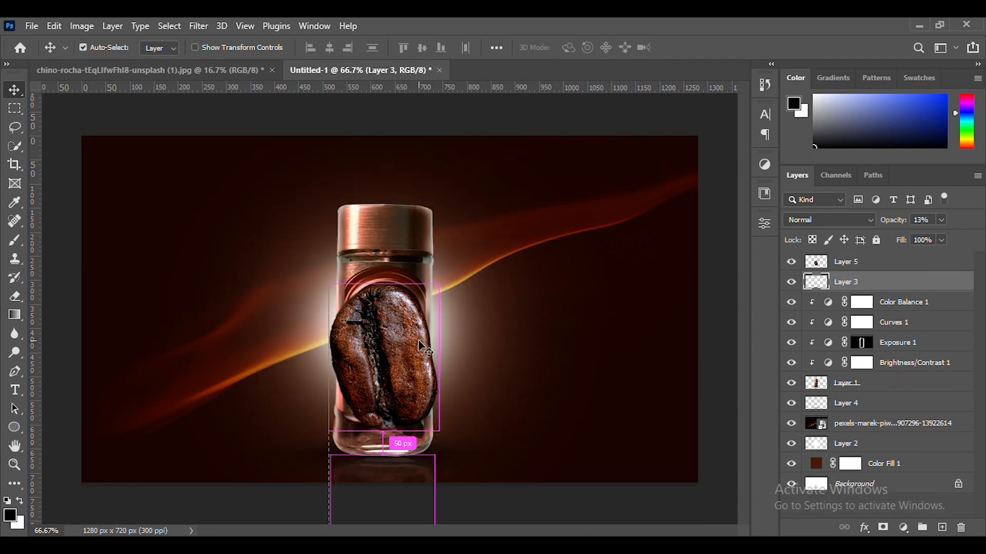
# Scale down and tilt the coffee bean, place it beside the jar's base and stack its layer behind the jar
pyautogui.moveTo(420, 348); pyautogui.dragTo(550, 409)
pyautogui.hotkey('ctrl', 't')
pyautogui.moveTo(501, 279); pyautogui.dragTo(475, 354)
pyautogui.moveTo(529, 396); pyautogui.dragTo(464, 401)
pyautogui.press('Return')
pyautogui.hotkey('ctrl', '[')
pyautogui.hotkey('ctrl', '[')
pyautogui.hotkey('ctrl', '[')
# Fine-tune the coffee bean's position against the jar's base and scale it down slightly
pyautogui.hotkey('ctrl', '+')
pyautogui.hotkey('ctrl', '+')
pyautogui.scroll(-8, 464, 400)
pyautogui.hscroll(2, 464, 400)
pyautogui.moveTo(477, 286); pyautogui.dragTo(455, 290)
pyautogui.hotkey('ctrl', '-')
pyautogui.hotkey('ctrl', '-')
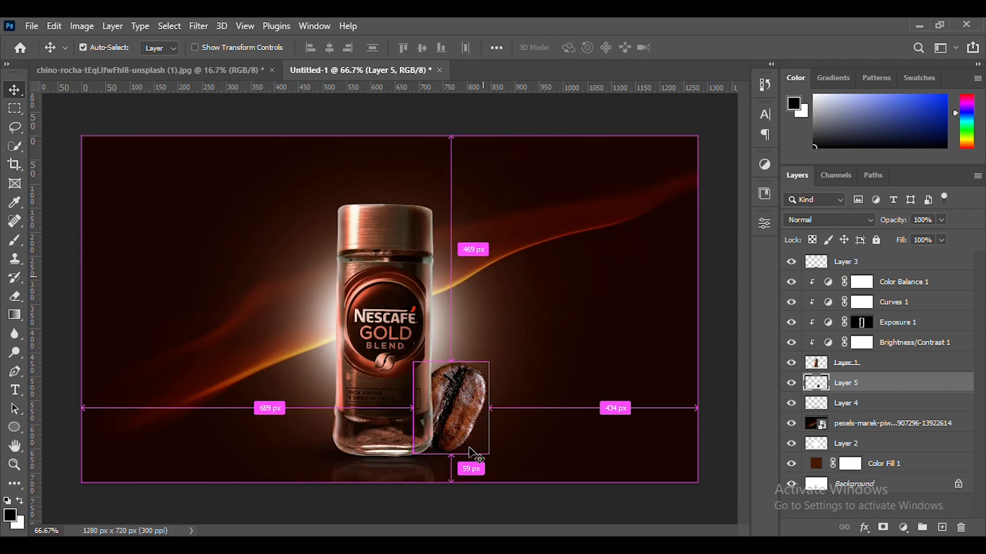
pyautogui.hotkey('ctrl', 't')
pyautogui.moveTo(450, 362); pyautogui.dragTo(447, 386)
pyautogui.press('Return')
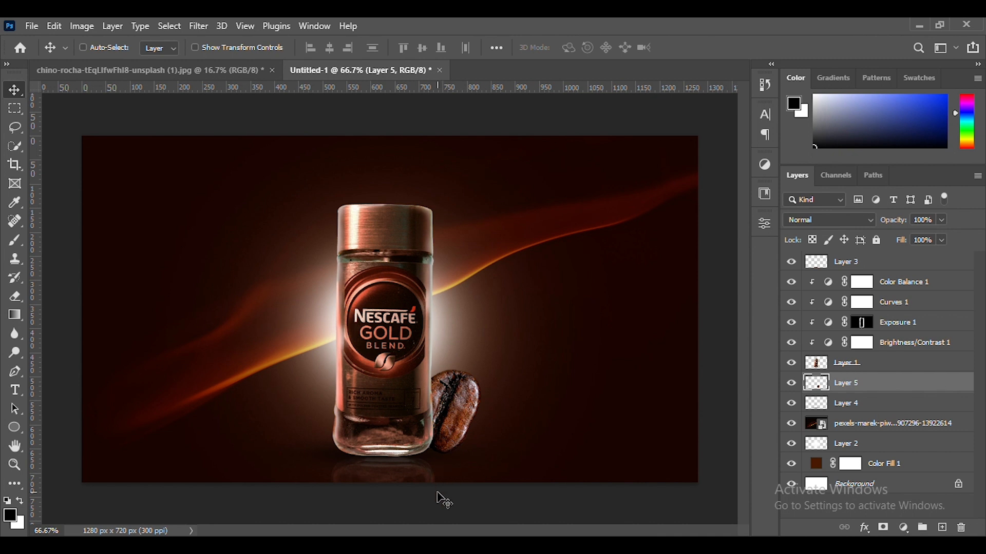
# Place the green plant photo pexels-mwabonje-ringa-1146385 into the composition and move it to the top of the layer stack
pyautogui.click(442, 546)
pyautogui.scroll(-10, 529, 420)
pyautogui.scroll(-15, 530, 423)
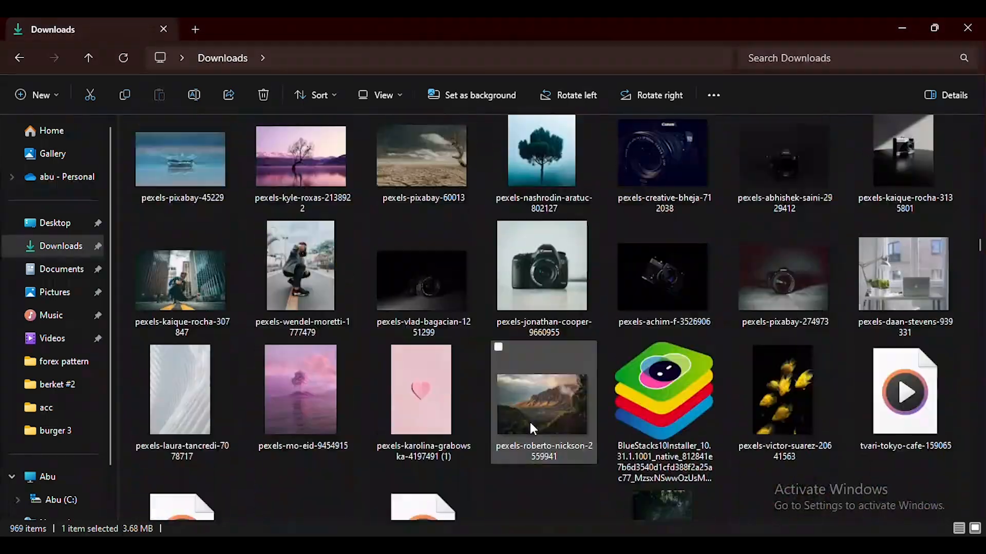
pyautogui.moveTo(773, 312); pyautogui.dragTo(450, 375)
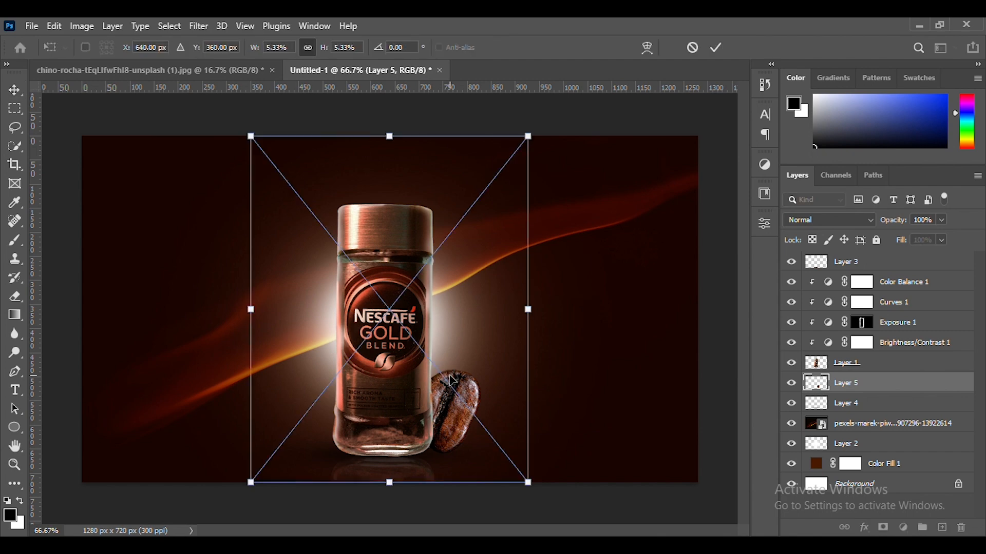
pyautogui.press('Return')
pyautogui.moveTo(918, 384)
pyautogui.mouseDown()
pyautogui.moveTo(929, 364)
pyautogui.moveTo(903, 255)
pyautogui.mouseUp()
# Select the plant's lowest leaf, copy it onto its own layer and delete the source plant photo layer
pyautogui.press('w')
pyautogui.press('v')
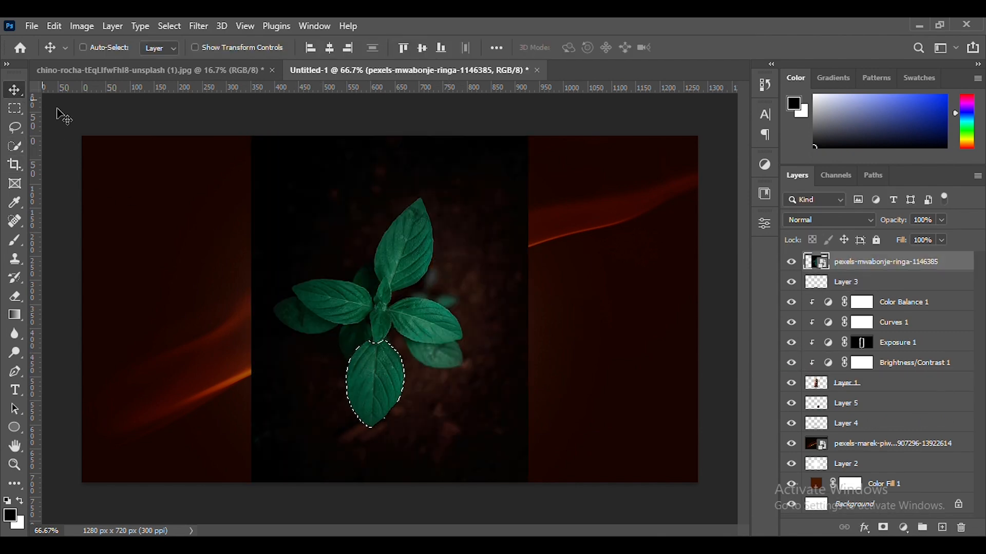
pyautogui.hotkey('ctrl', 'j')
pyautogui.click(851, 280)
pyautogui.press('Delete')
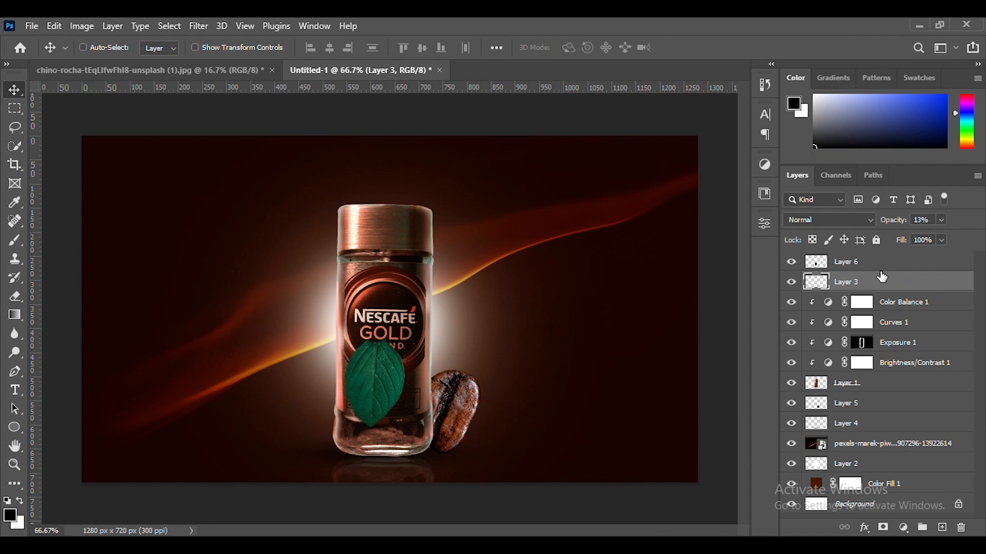
pyautogui.moveTo(882, 278); pyautogui.dragTo(873, 409)
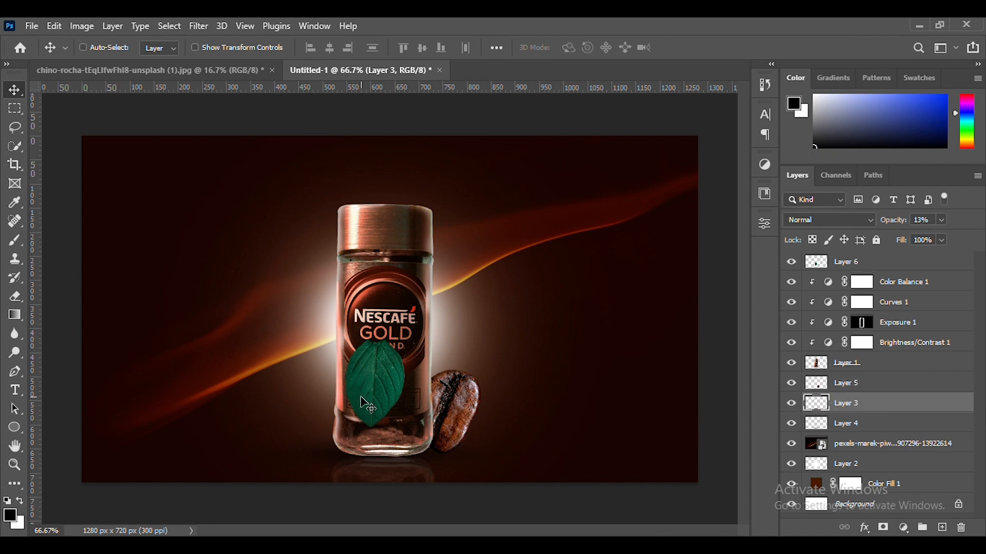
pyautogui.click(796, 407)
pyautogui.hotkey('ctrl', 'z')
# Stack the leaf layer below the coffee bean, move the leaf beside the bean and rotate it about -104°
pyautogui.click(909, 267)
pyautogui.moveTo(916, 261); pyautogui.dragTo(887, 422)
pyautogui.moveTo(375, 382); pyautogui.dragTo(534, 406)
pyautogui.hotkey('ctrl', 't')
pyautogui.moveTo(590, 359); pyautogui.dragTo(518, 308)
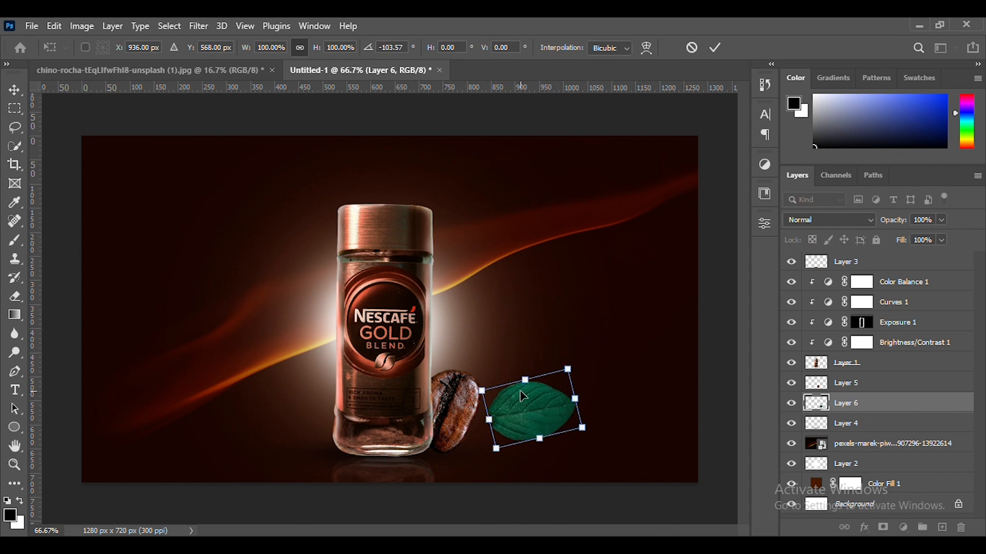
pyautogui.moveTo(520, 405)
pyautogui.mouseDown()
pyautogui.moveTo(469, 422)
pyautogui.moveTo(520, 415)
pyautogui.mouseUp()
# Scale the leaf to about 89%, tuck it behind the bean's lower half and adjust its rotation
pyautogui.hotkey('ctrl', '+')
pyautogui.hotkey('ctrl', '+')
pyautogui.moveTo(653, 445); pyautogui.dragTo(537, 350)
pyautogui.moveTo(537, 351); pyautogui.dragTo(508, 347)
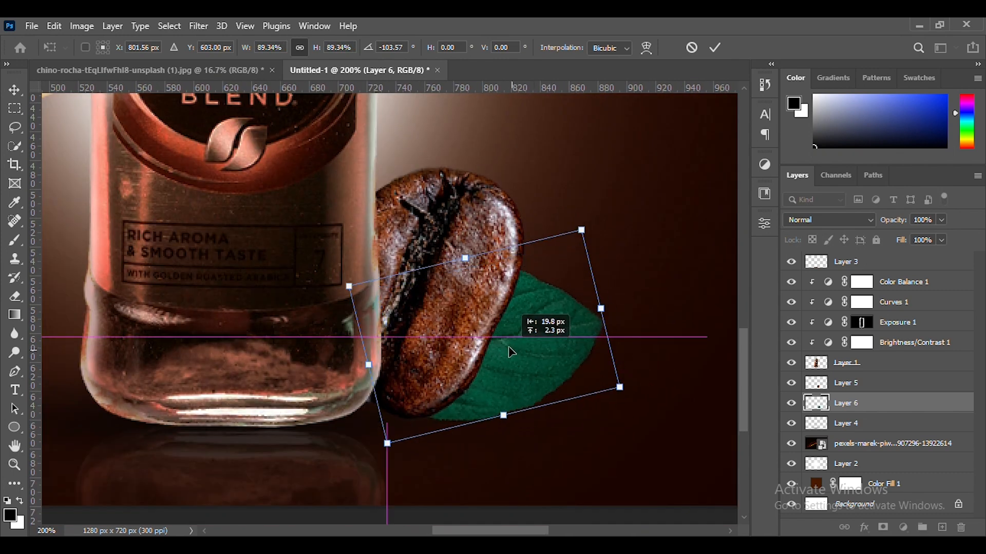
pyautogui.moveTo(637, 359); pyautogui.dragTo(660, 334)
# Duplicate the leaf and place the copy upright behind the top of the coffee bean
pyautogui.moveTo(565, 360); pyautogui.dragTo(516, 170)
pyautogui.press('Return')
pyautogui.scroll(3, 553, 250)
pyautogui.hotkey('ctrl', 't')
pyautogui.press('Return')
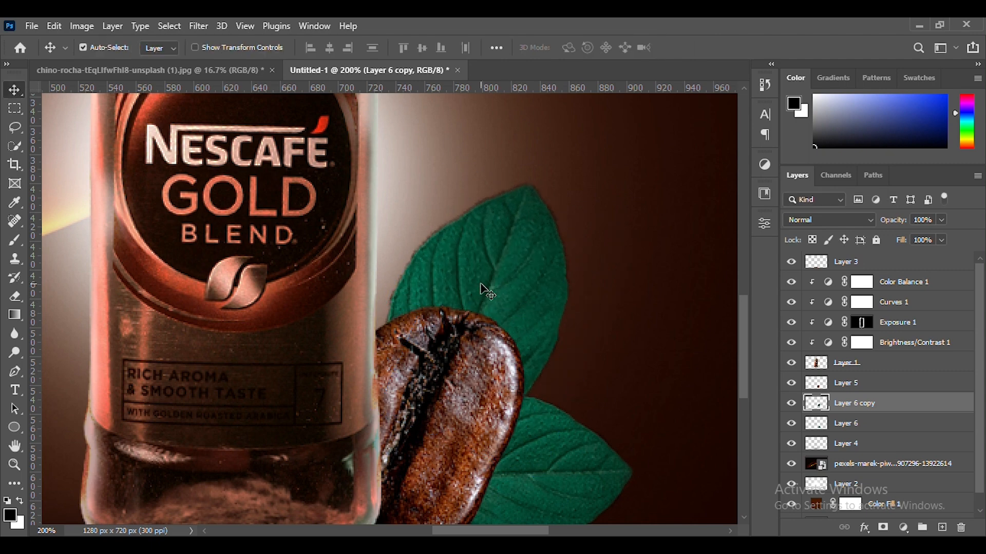
# Lower the upper leaf closer to the coffee bean and rotate it about 7.5° clockwise
pyautogui.hotkey('ctrl', '-')
pyautogui.hotkey('ctrl', 't')
pyautogui.moveTo(479, 281); pyautogui.dragTo(464, 318)
pyautogui.moveTo(510, 292); pyautogui.dragTo(517, 311)
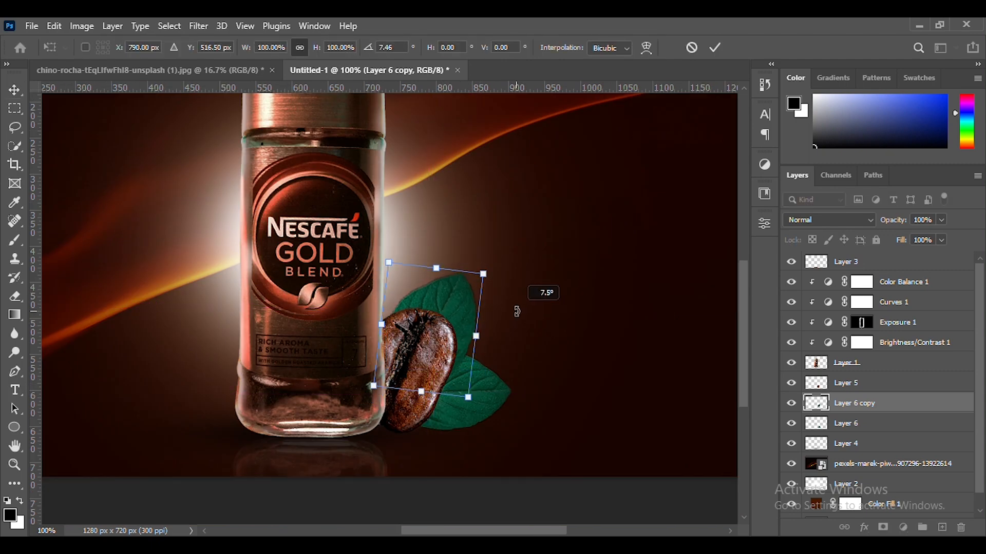
pyautogui.press('Return')
pyautogui.press('t')
pyautogui.hotkey('ctrl', '-')
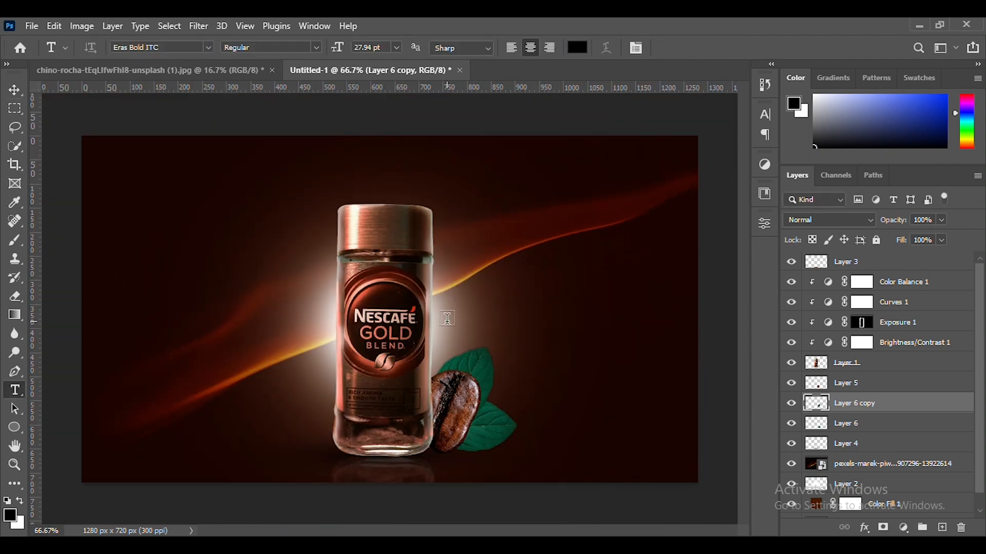
# Add an Exposure adjustment of +20.00 clipped to the upper leaf and invert its mask
pyautogui.click(903, 527)
pyautogui.click(891, 349)
pyautogui.click(640, 464)
pyautogui.moveTo(642, 300); pyautogui.dragTo(728, 302)
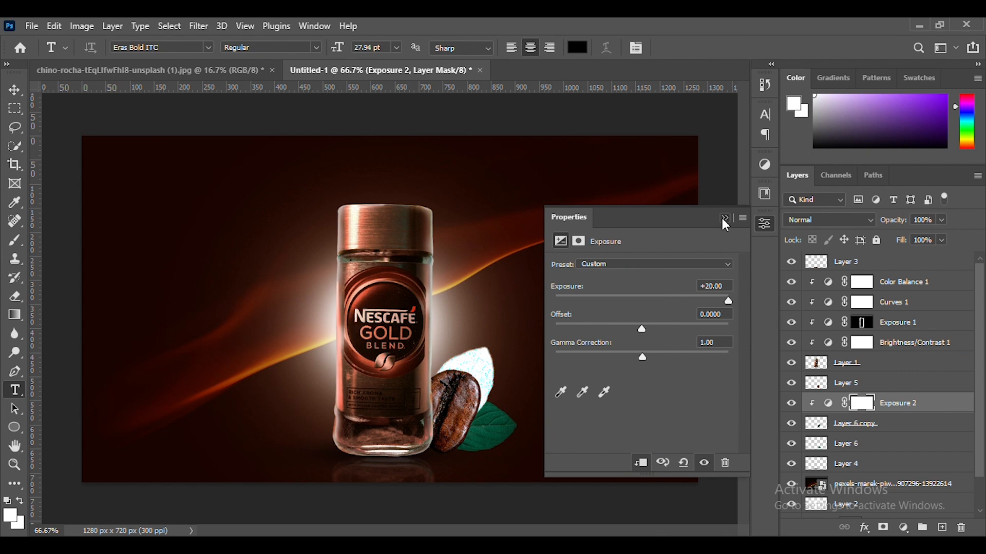
pyautogui.click(723, 218)
pyautogui.hotkey('ctrl', 'i')
# Paint a thin white rim light along the upper leaf's outer edge on the mask with a soft round 10 px brush
pyautogui.press('b')
pyautogui.rightClick(552, 322)
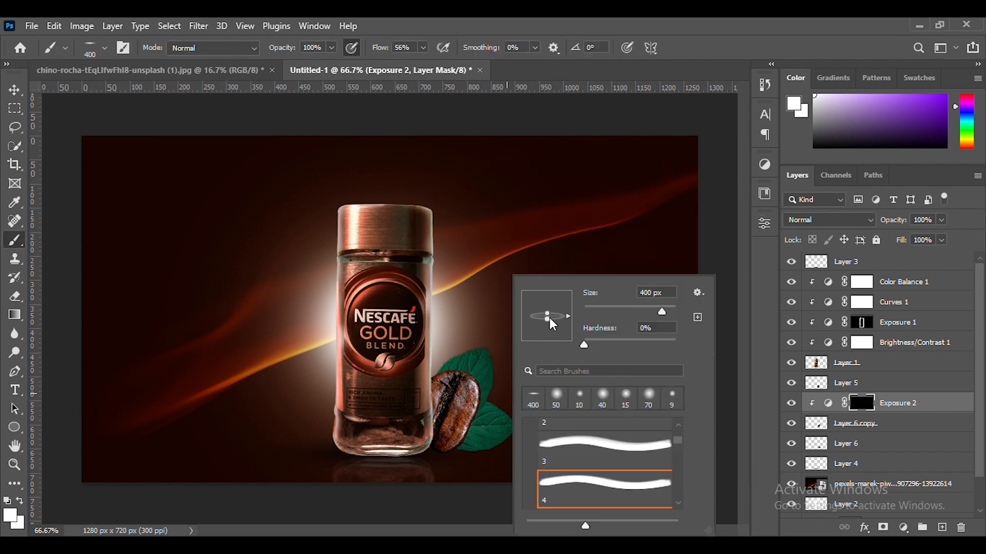
pyautogui.click(874, 414)
pyautogui.press('[')
pyautogui.press('[')
pyautogui.press('[')
pyautogui.press('[')
pyautogui.press('[')
pyautogui.press('[')
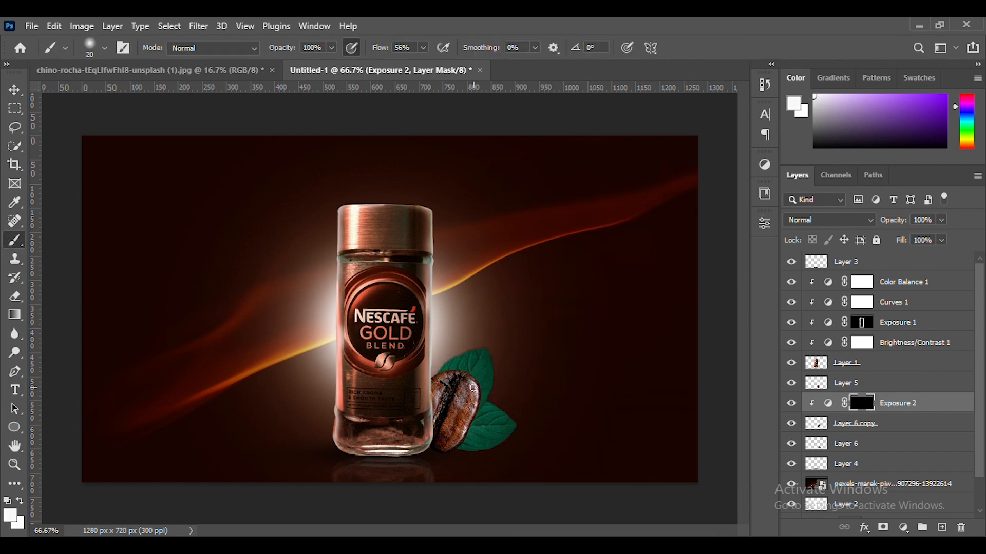
pyautogui.hotkey('ctrl', '+')
pyautogui.hotkey('ctrl', '+')
pyautogui.hotkey('ctrl', '+')
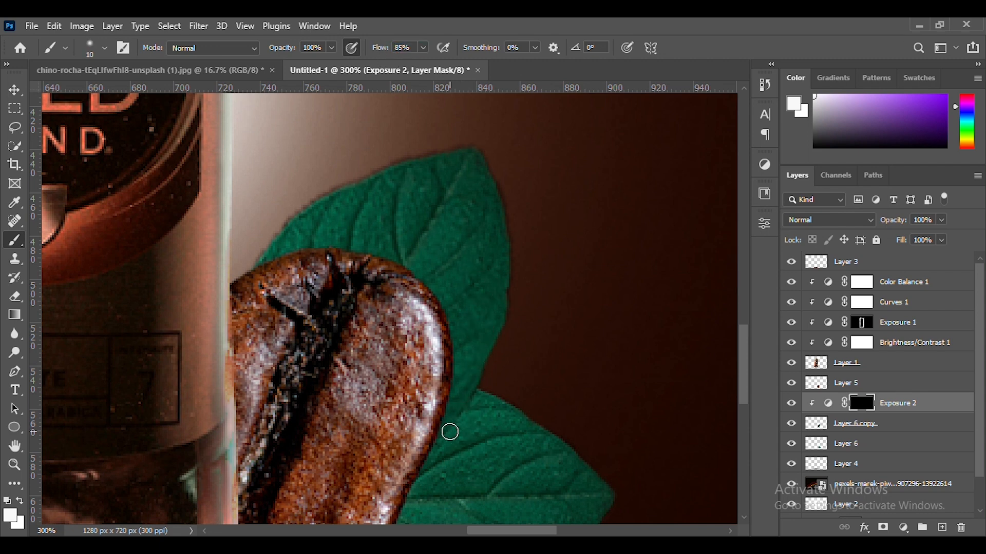
pyautogui.moveTo(500, 340)
pyautogui.mouseDown()
pyautogui.moveTo(524, 253)
pyautogui.moveTo(518, 228)
pyautogui.mouseUp()
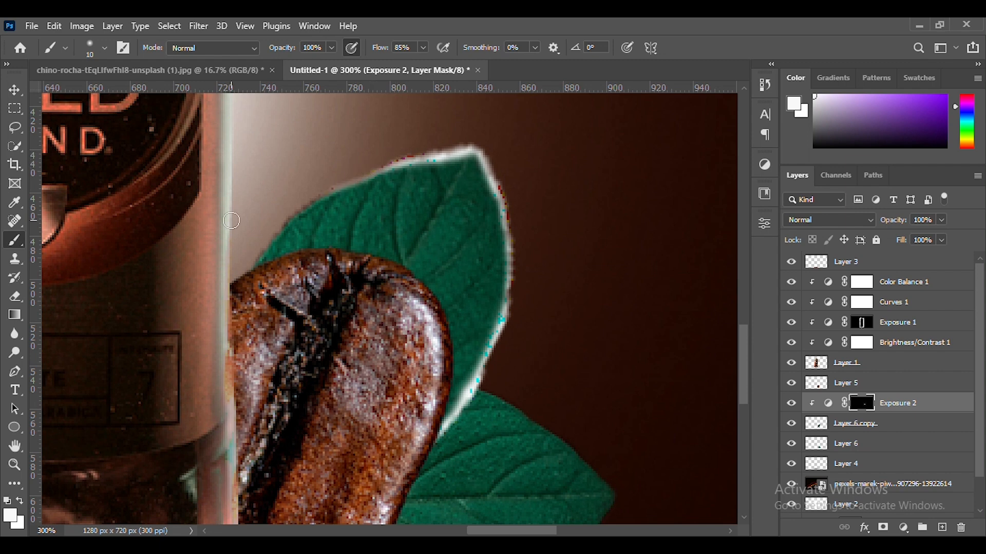
# Widen the upper leaf's rim light with a softer glow using a 40 px brush along its outer edge
pyautogui.press(']')
pyautogui.press(']')
pyautogui.press(']')
pyautogui.moveTo(539, 308)
pyautogui.mouseDown()
pyautogui.moveTo(529, 190)
pyautogui.moveTo(523, 363)
pyautogui.mouseUp()
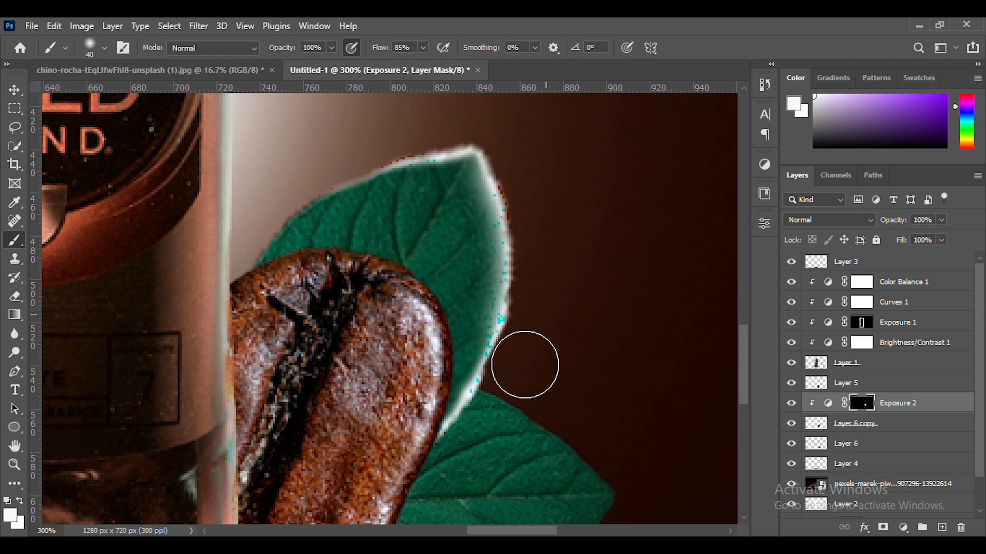
pyautogui.moveTo(405, 134)
pyautogui.mouseDown()
pyautogui.moveTo(473, 137)
pyautogui.moveTo(523, 177)
pyautogui.mouseUp()
# Reduce the upper leaf's Exposure adjustment opacity to 20%, keeping its blend mode at Normal
pyautogui.hotkey('ctrl', '-')
pyautogui.hotkey('ctrl', '-')
pyautogui.moveTo(901, 219)
pyautogui.mouseDown()
pyautogui.moveTo(872, 221)
pyautogui.moveTo(890, 224)
pyautogui.mouseUp()
pyautogui.click(844, 220)
pyautogui.click(821, 372)
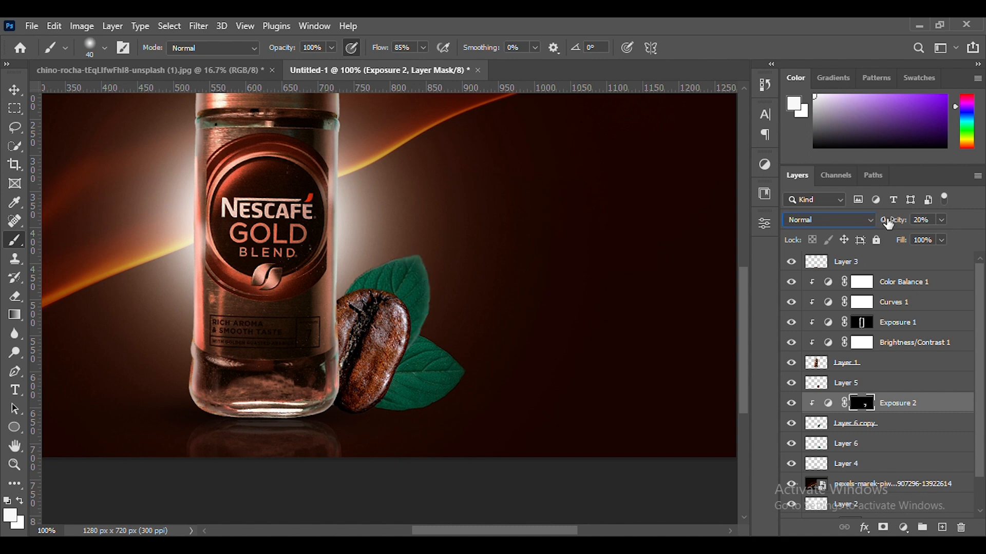
pyautogui.click(904, 425)
pyautogui.click(903, 527)
pyautogui.click(878, 352)
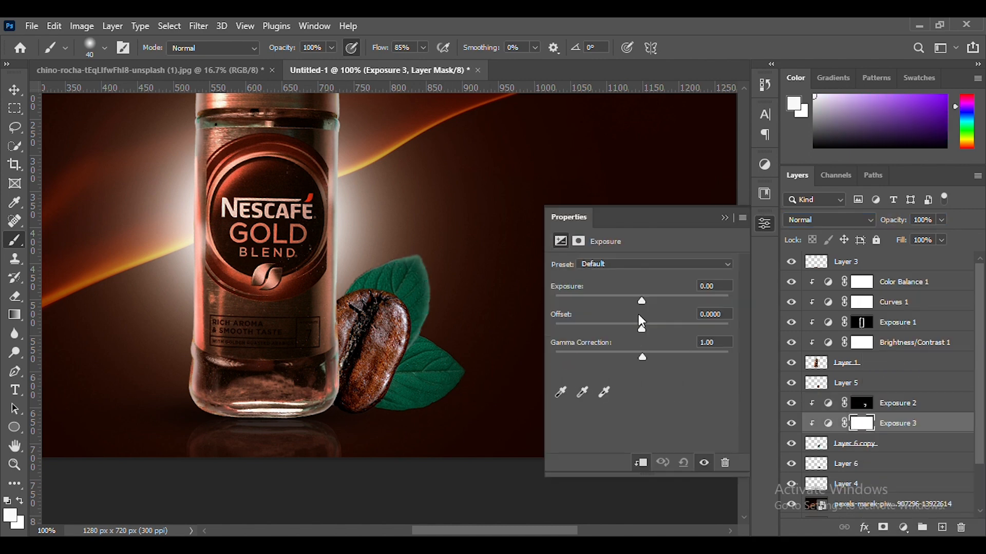
pyautogui.press('Delete')
# Add a strongly raised Exposure adjustment clipped to the lower leaf and invert its mask
pyautogui.click(873, 443)
pyautogui.click(904, 528)
pyautogui.click(837, 236)
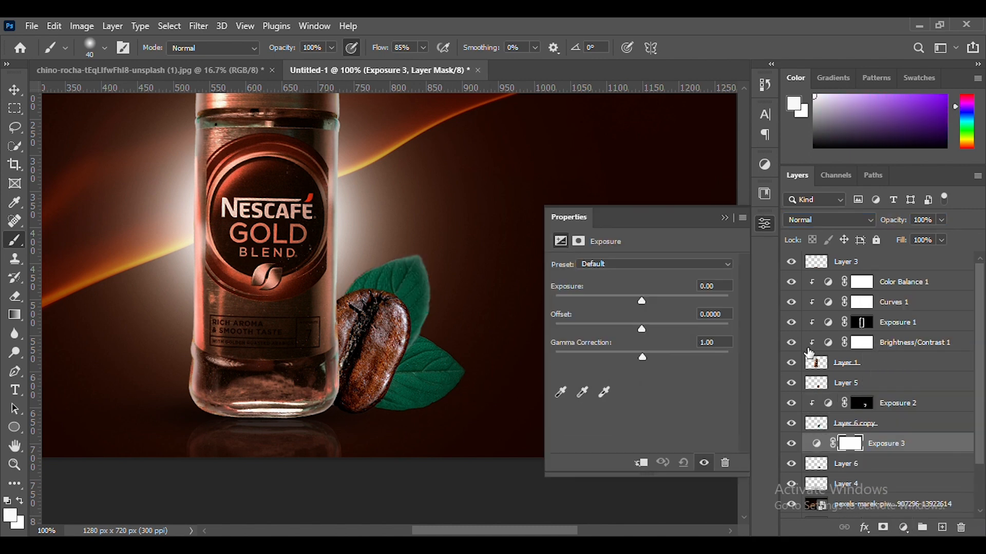
pyautogui.moveTo(641, 300); pyautogui.dragTo(699, 301)
pyautogui.click(724, 217)
pyautogui.hotkey('ctrl', 'i')
# Paint a thin rim light along the lower leaf's outer edge on the mask with a 15 px brush
pyautogui.hotkey('ctrl', '+')
pyautogui.hotkey('ctrl', '+')
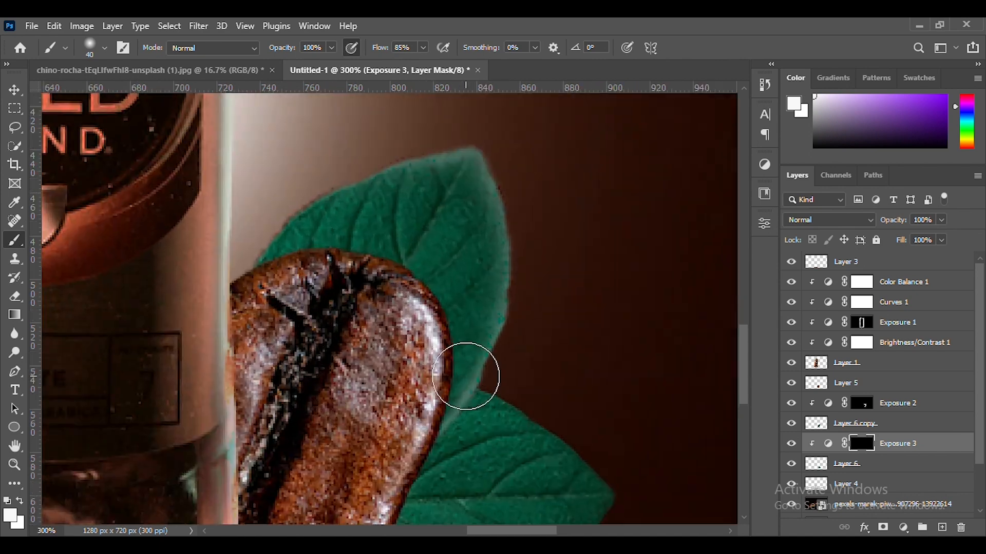
pyautogui.press('[')
pyautogui.moveTo(359, 454)
pyautogui.mouseDown()
pyautogui.moveTo(404, 462)
pyautogui.moveTo(495, 452)
pyautogui.moveTo(563, 411)
pyautogui.moveTo(627, 352)
pyautogui.mouseUp()
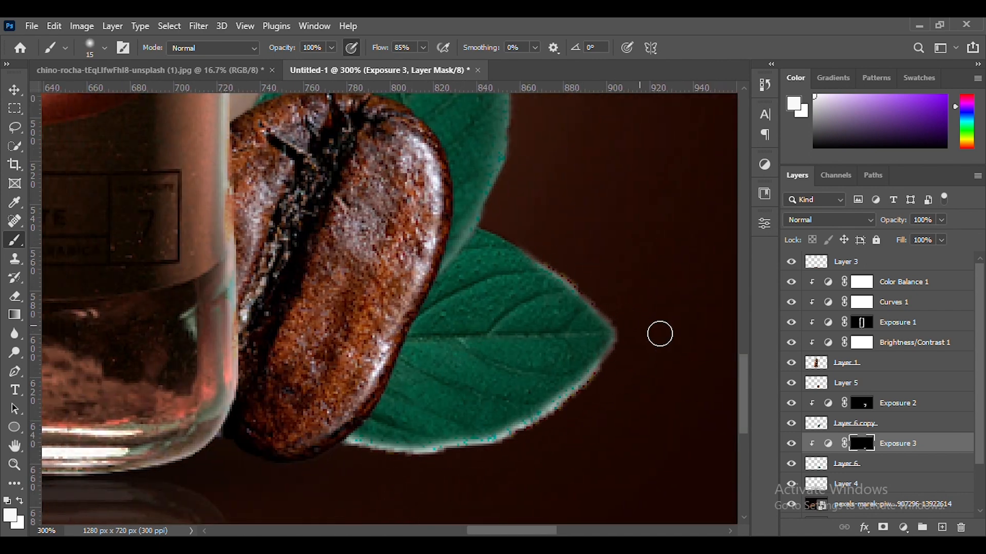
# Widen the lower leaf's rim light with a softer glow using a 50 px brush along its outer edge
pyautogui.press(']')
pyautogui.press(']')
pyautogui.press(']')
pyautogui.moveTo(482, 482)
pyautogui.mouseDown()
pyautogui.moveTo(398, 495)
pyautogui.moveTo(616, 405)
pyautogui.moveTo(407, 511)
pyautogui.mouseUp()
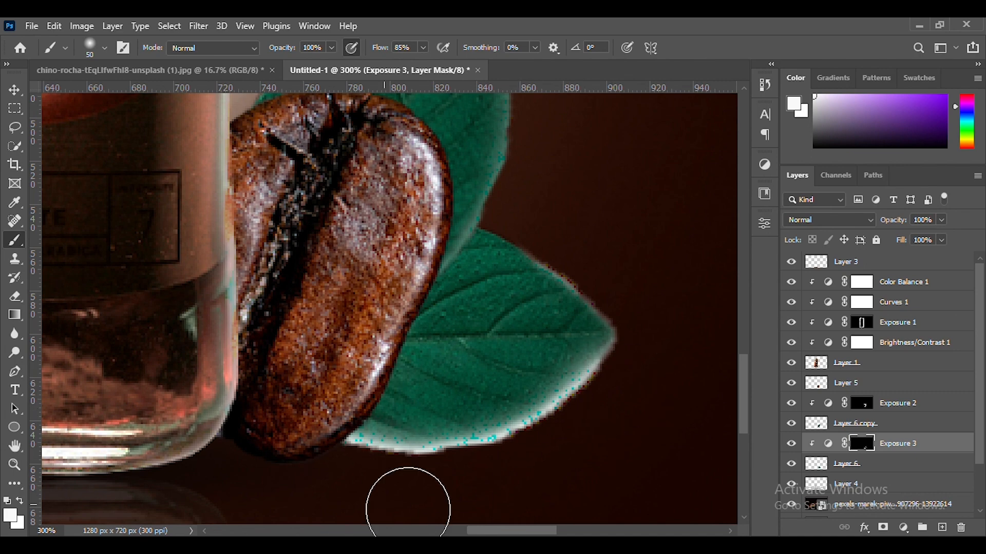
pyautogui.moveTo(651, 325); pyautogui.dragTo(569, 229)
# Reduce the opacity of the lower leaf's Exposure adjustment to 22% and the upper leaf's to 18%
pyautogui.moveTo(892, 220); pyautogui.dragTo(867, 223)
pyautogui.hotkey('ctrl', '-')
pyautogui.hotkey('ctrl', '-')
pyautogui.hotkey('ctrl', '-')
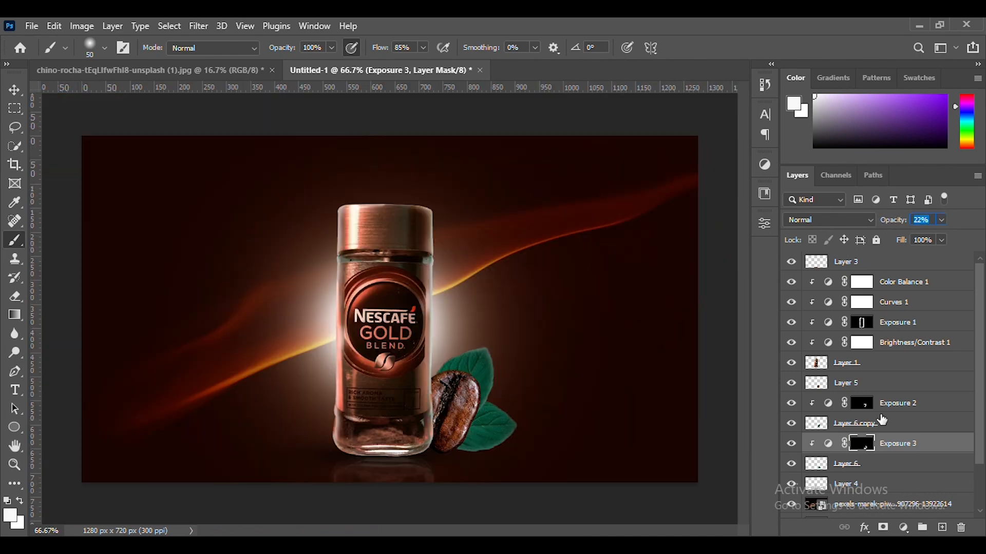
pyautogui.click(883, 404)
pyautogui.click(14, 93)
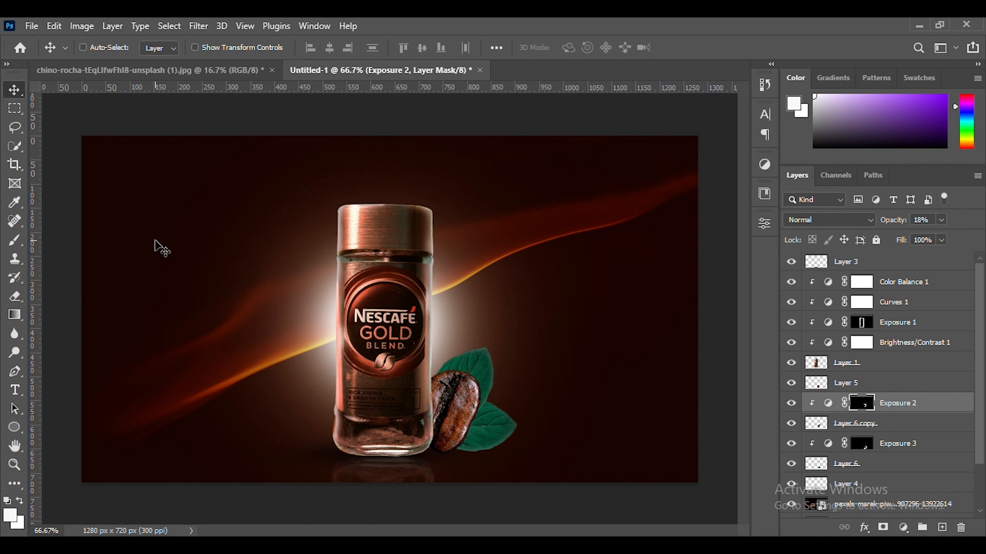
# Darken the upper leaf with a clipped Brightness/Contrast adjustment, lowering its brightness to about -24
pyautogui.click(872, 424)
pyautogui.click(904, 528)
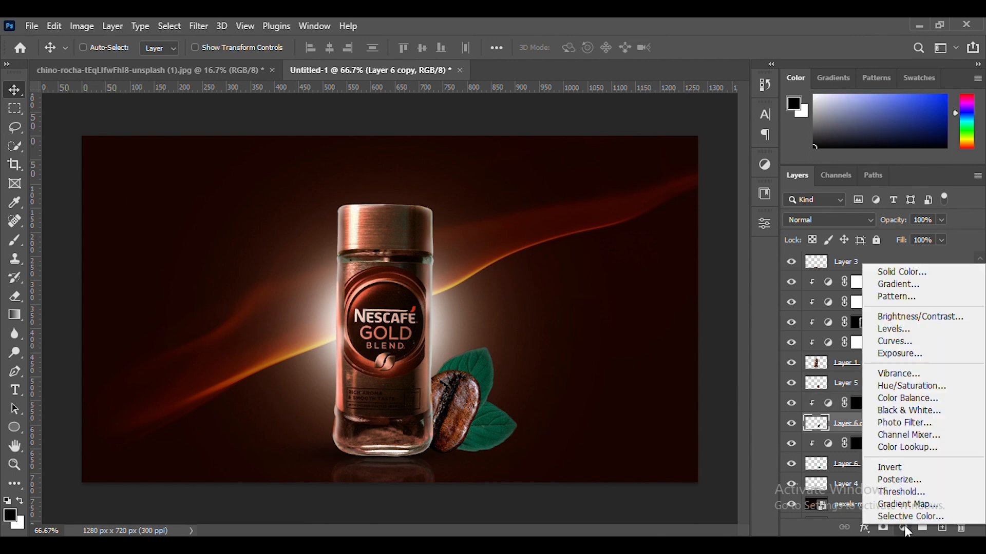
pyautogui.click(891, 319)
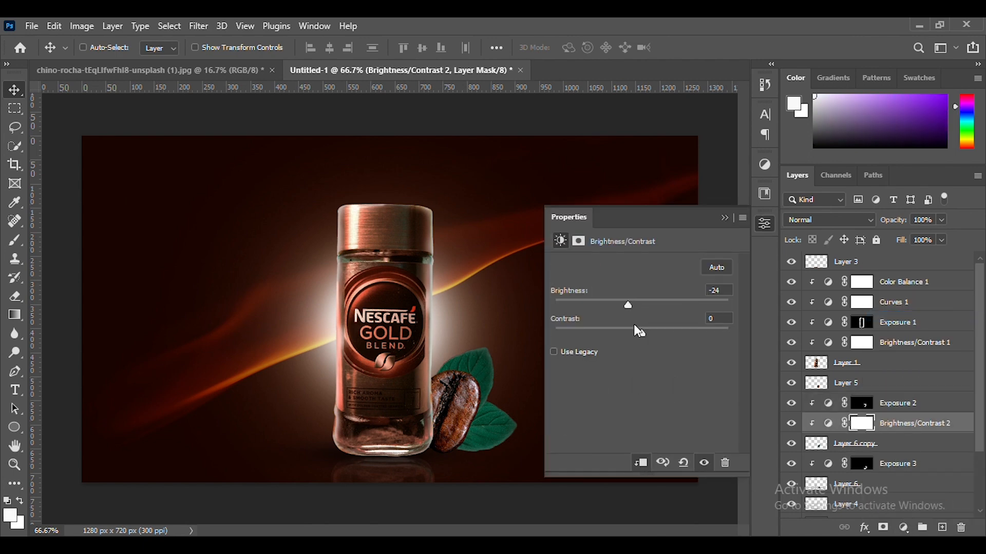
pyautogui.click(724, 218)
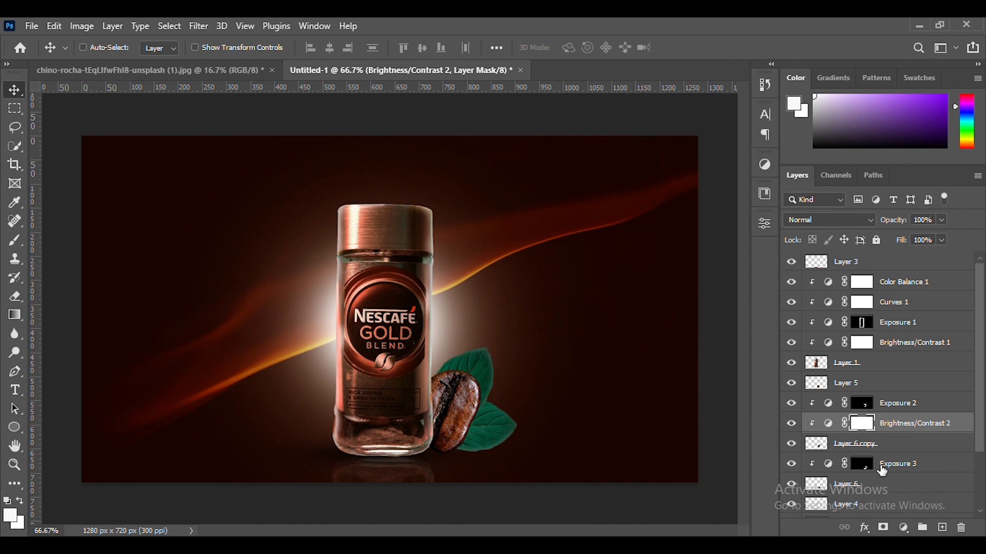
pyautogui.click(879, 446)
pyautogui.click(904, 528)
pyautogui.click(893, 311)
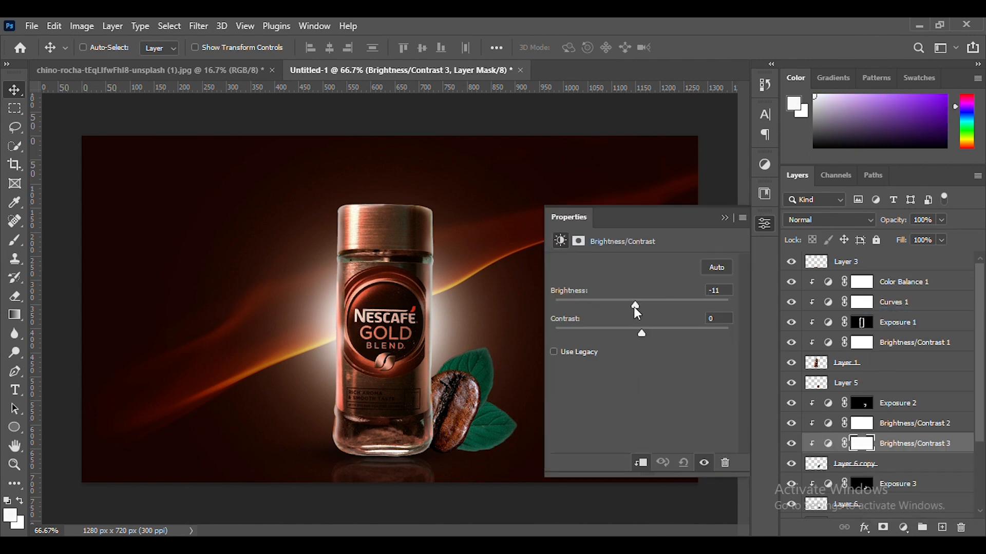
pyautogui.click(725, 218)
pyautogui.press('Delete')
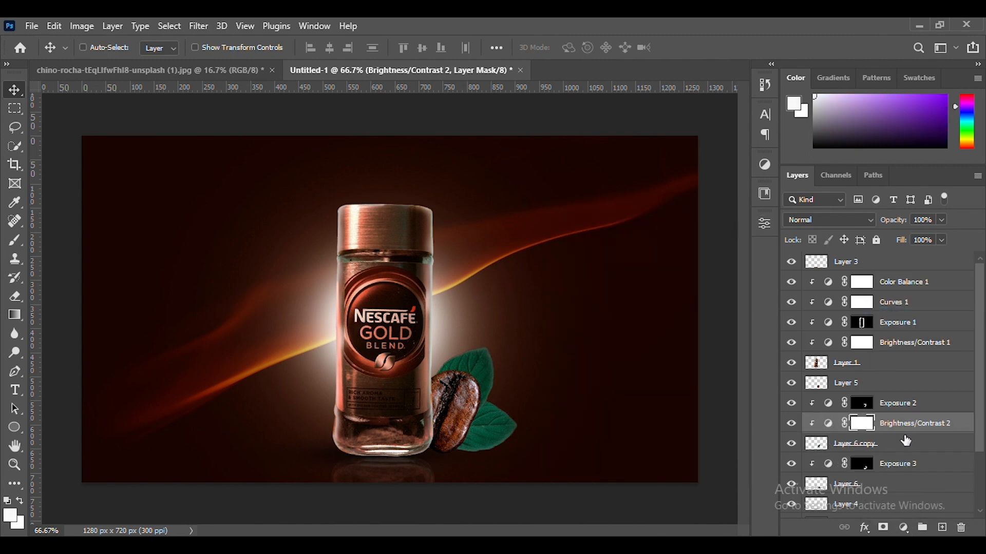
# Add a Brightness/Contrast adjustment clipped to the lower leaf and adjust its tone
pyautogui.click(873, 485)
pyautogui.click(904, 528)
pyautogui.click(896, 319)
pyautogui.moveTo(641, 304); pyautogui.dragTo(668, 334)
pyautogui.click(725, 217)
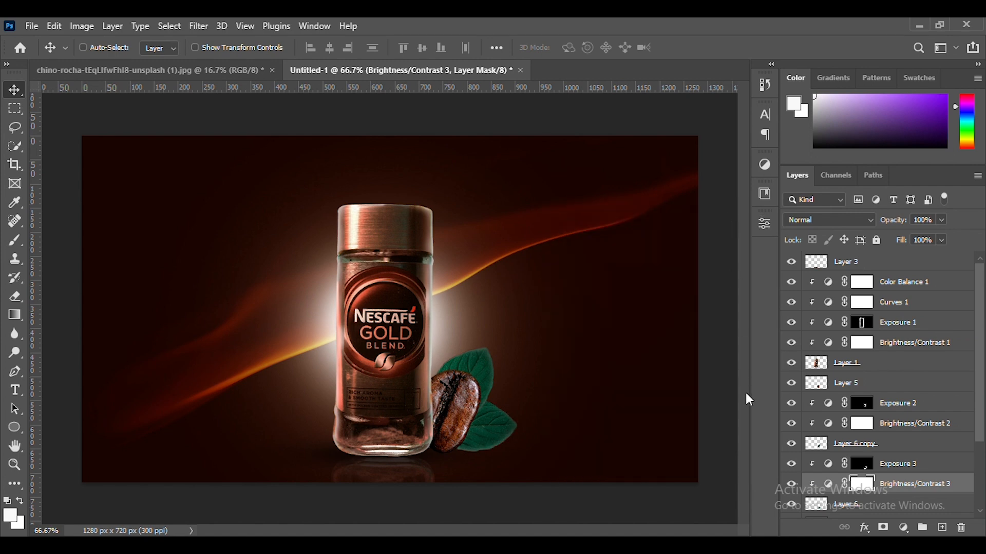
# Duplicate the coffee bean twice, placing one copy in the air on each side of the jar
pyautogui.click(850, 383)
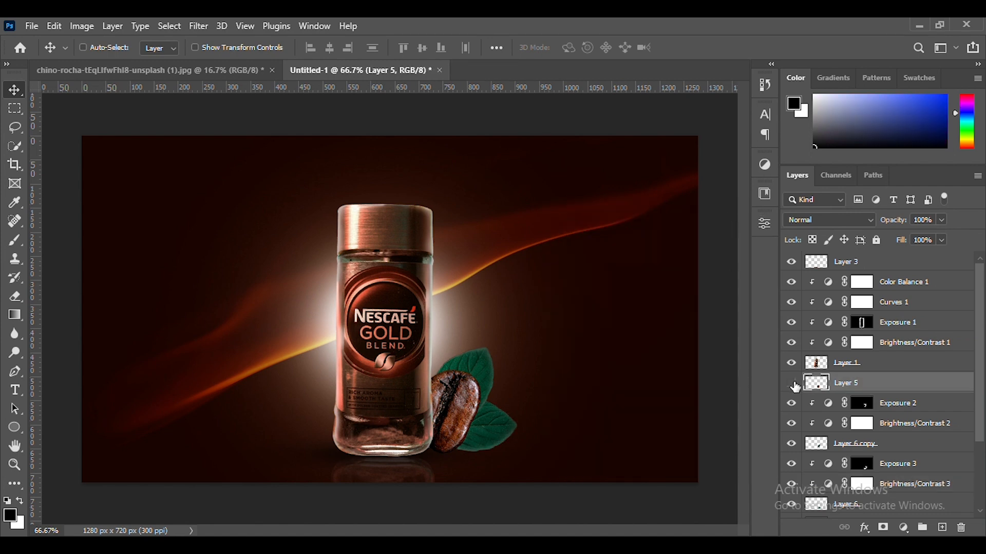
pyautogui.moveTo(462, 405); pyautogui.dragTo(510, 290)
pyautogui.keyDown('ctrl'); pyautogui.click(279, 281); pyautogui.keyUp('ctrl')
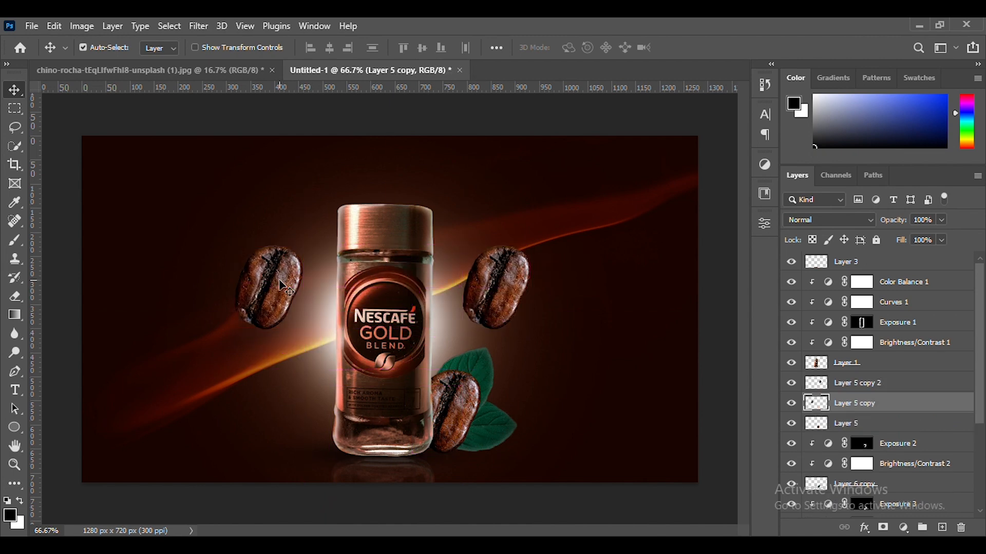
# Flip the left bean copy horizontally, shrink and tilt it, and place it close beside the jar
pyautogui.click(765, 223)
pyautogui.click(287, 297)
pyautogui.hotkey('ctrl', 't')
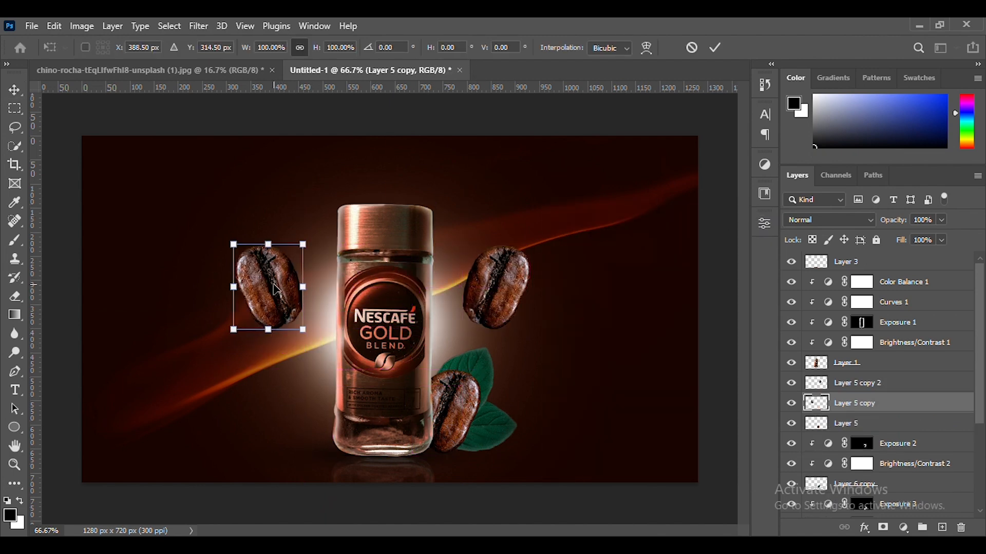
pyautogui.moveTo(255, 266)
pyautogui.mouseDown()
pyautogui.moveTo(286, 304)
pyautogui.moveTo(261, 275)
pyautogui.moveTo(304, 299)
pyautogui.moveTo(269, 278)
pyautogui.mouseUp()
pyautogui.rightClick(298, 307)
pyautogui.click(315, 84)
pyautogui.press('Return')
pyautogui.hotkey('ctrl', 't')
pyautogui.rightClick(304, 302)
pyautogui.press('Return')
# Apply a Motion Blur to the left bean with an angle of 68° and a distance of 8 pixels
pyautogui.click(199, 25)
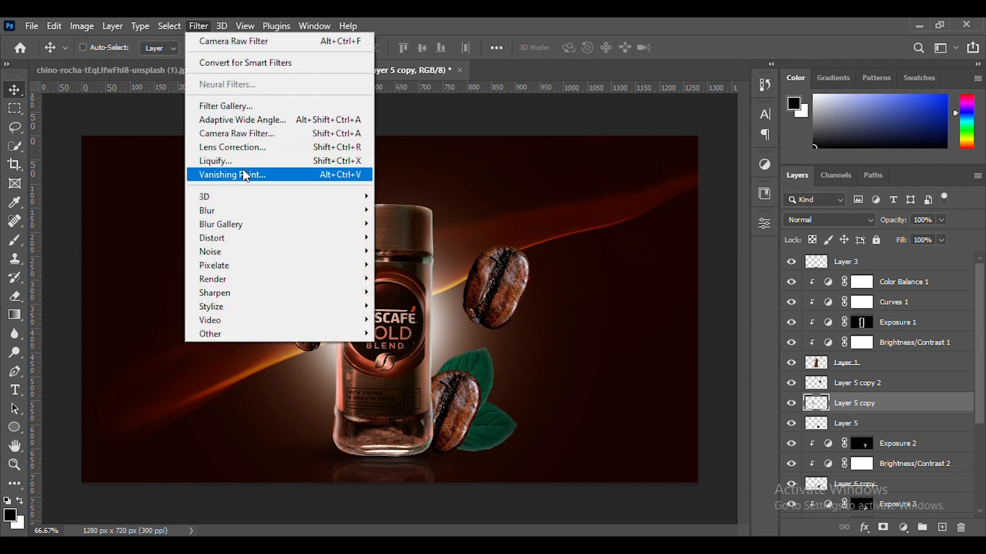
pyautogui.moveTo(231, 210)
pyautogui.click(406, 293)
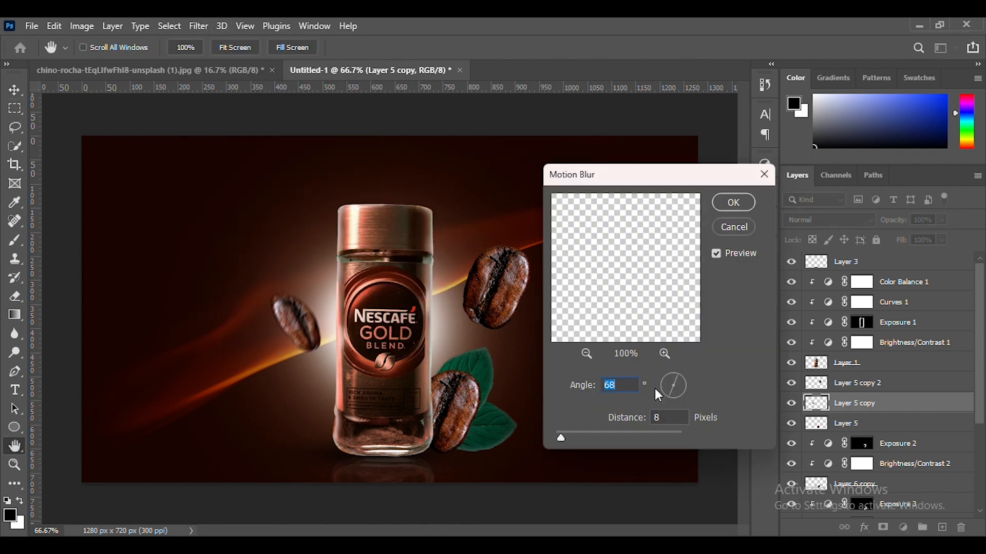
pyautogui.click(733, 202)
# Rotate, shrink and reshape the right bean copy so it floats diagonally beside the jar's neck
pyautogui.click(496, 301)
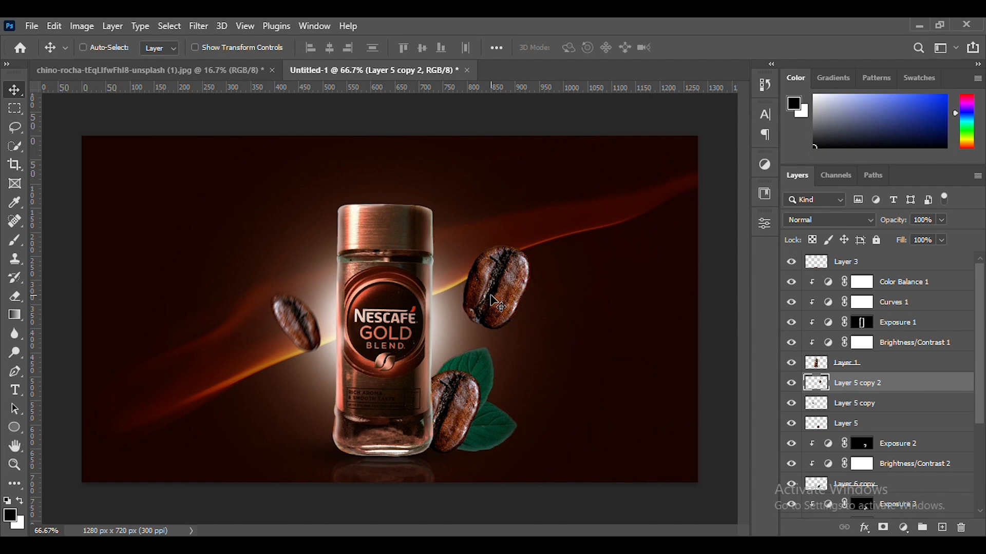
pyautogui.hotkey('ctrl', 't')
pyautogui.moveTo(496, 245); pyautogui.dragTo(497, 263)
pyautogui.moveTo(500, 282); pyautogui.dragTo(485, 243)
pyautogui.moveTo(548, 233); pyautogui.dragTo(528, 227)
pyautogui.rightClick(504, 253)
pyautogui.click(531, 285)
pyautogui.press('Escape')
pyautogui.hotkey('ctrl', 't')
pyautogui.moveTo(499, 262)
pyautogui.mouseDown()
pyautogui.moveTo(488, 267)
pyautogui.moveTo(494, 259)
pyautogui.mouseUp()
pyautogui.press('Return')
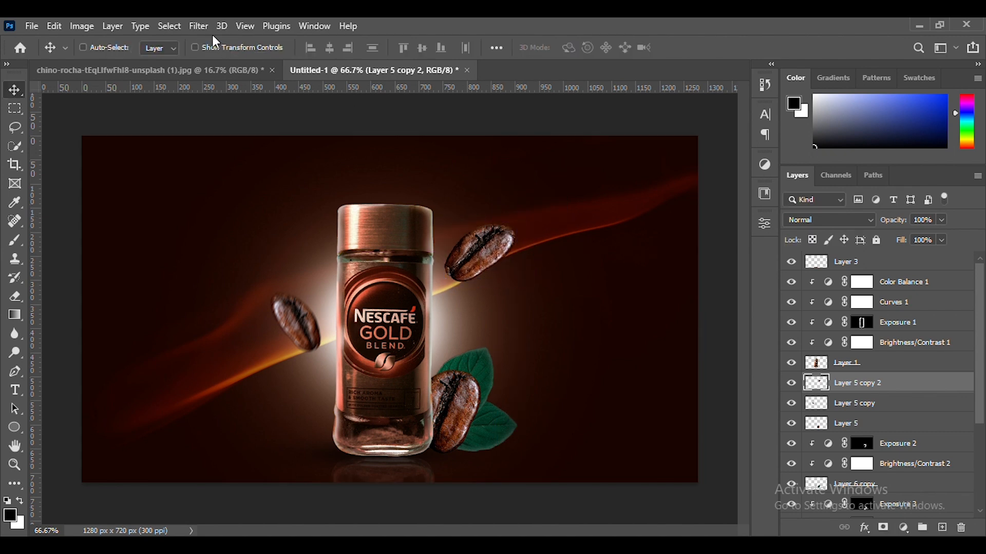
# Apply a Motion Blur to the right bean with an angle of 68° and a distance of 8 pixels
pyautogui.click(198, 26)
pyautogui.moveTo(231, 212)
pyautogui.click(394, 300)
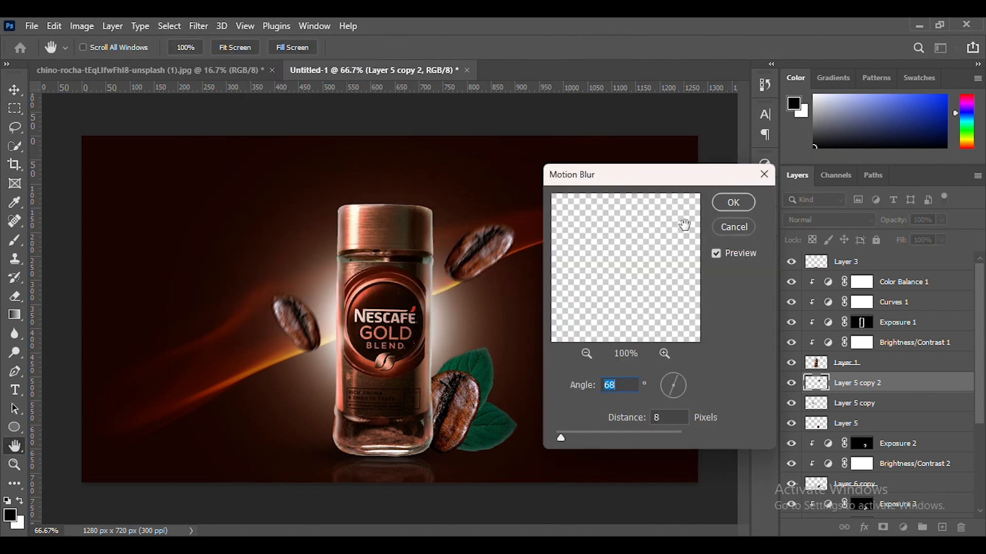
pyautogui.click(684, 225)
# Shrink the right bean a little more and move the left bean slightly lower beside the jar
pyautogui.hotkey('ctrl', 't')
pyautogui.moveTo(481, 222); pyautogui.dragTo(481, 235)
pyautogui.press('Return')
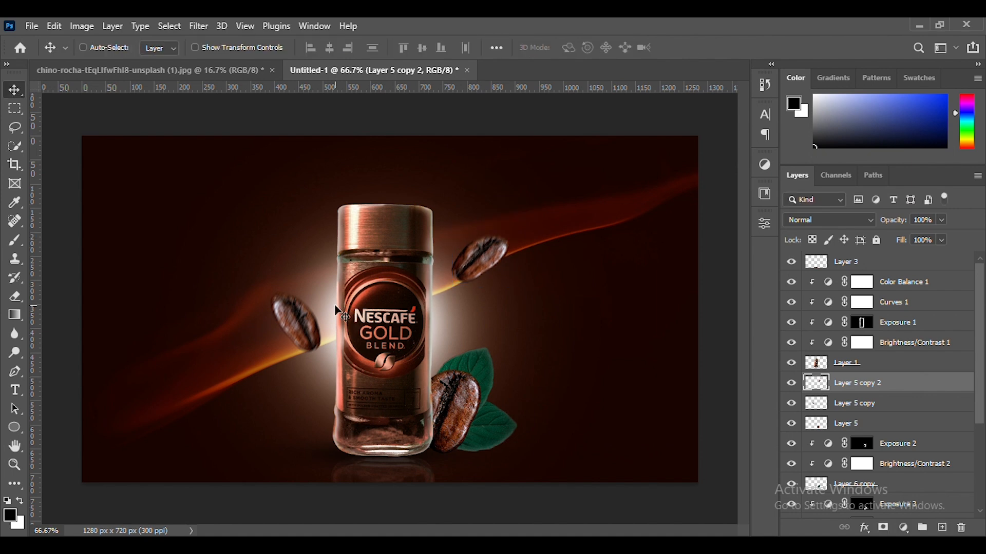
pyautogui.moveTo(308, 334); pyautogui.dragTo(300, 347)
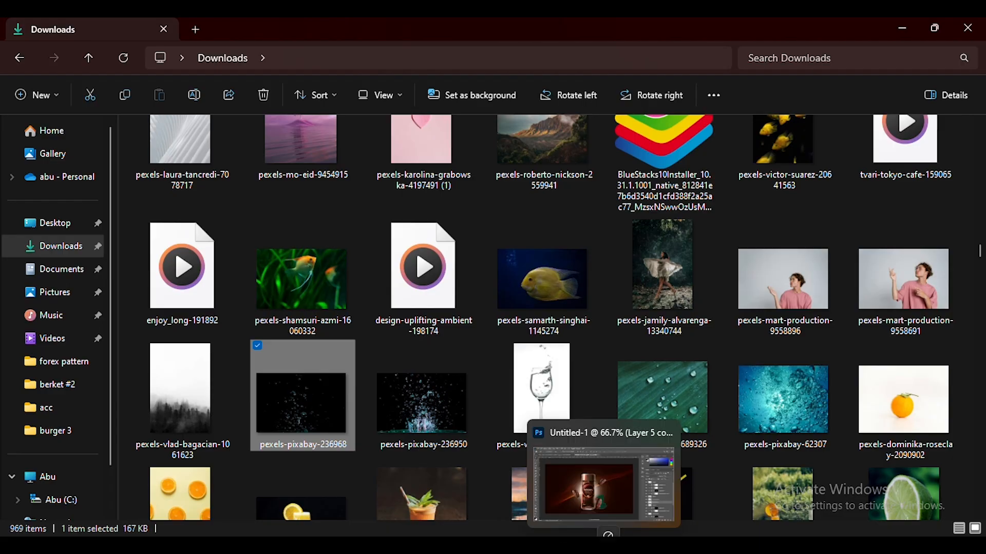
# Open pexels-pixabay-236968 from Downloads in Photoshop and select its water droplets by inverting a Magic Wand selection of the black background
pyautogui.moveTo(594, 452); pyautogui.dragTo(648, 69)
pyautogui.moveTo(22, 146); pyautogui.dragTo(79, 175)
pyautogui.click(221, 264)
pyautogui.click(15, 90)
pyautogui.click(169, 25)
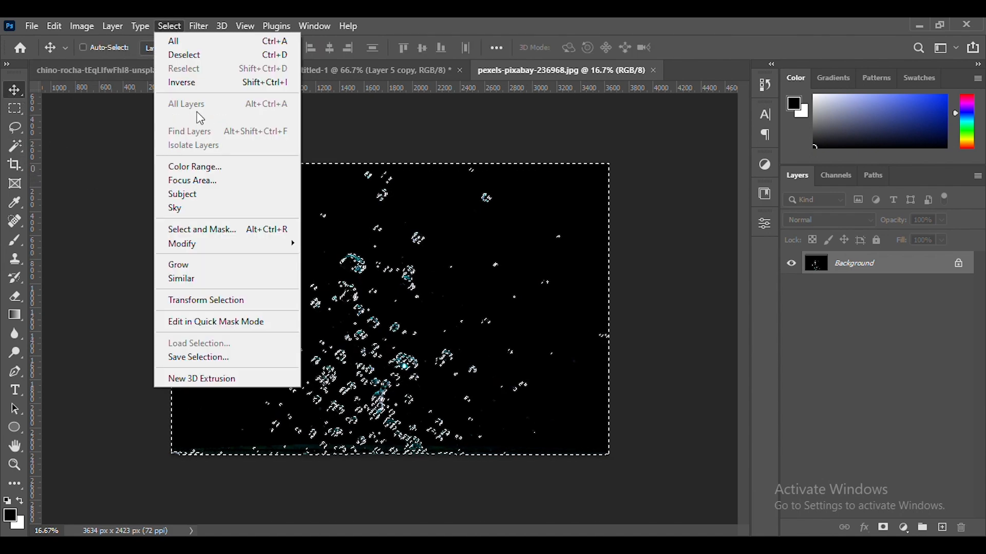
pyautogui.click(187, 82)
# Copy the selected droplets into the Untitled-1 advertisement and scale them down to fit within the canvas
pyautogui.moveTo(358, 267); pyautogui.dragTo(379, 280)
pyautogui.hotkey('ctrl', 't')
pyautogui.hotkey('ctrl', '-')
pyautogui.hotkey('ctrl', '-')
pyautogui.hotkey('ctrl', '-')
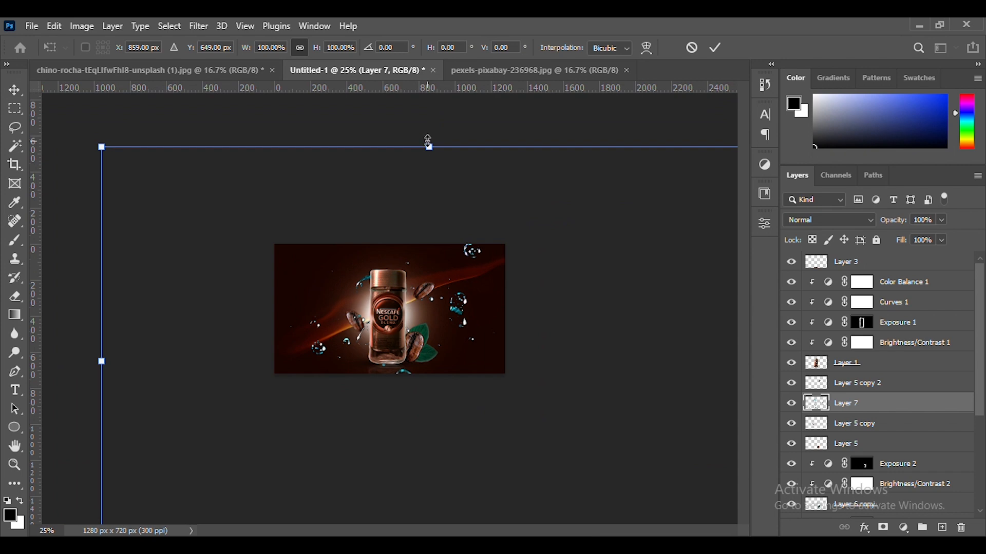
pyautogui.moveTo(428, 141); pyautogui.dragTo(392, 247)
pyautogui.press('Return')
# Scale the droplet layer to about 98% and shift it so the droplets surround the jar
pyautogui.hotkey('ctrl', '+')
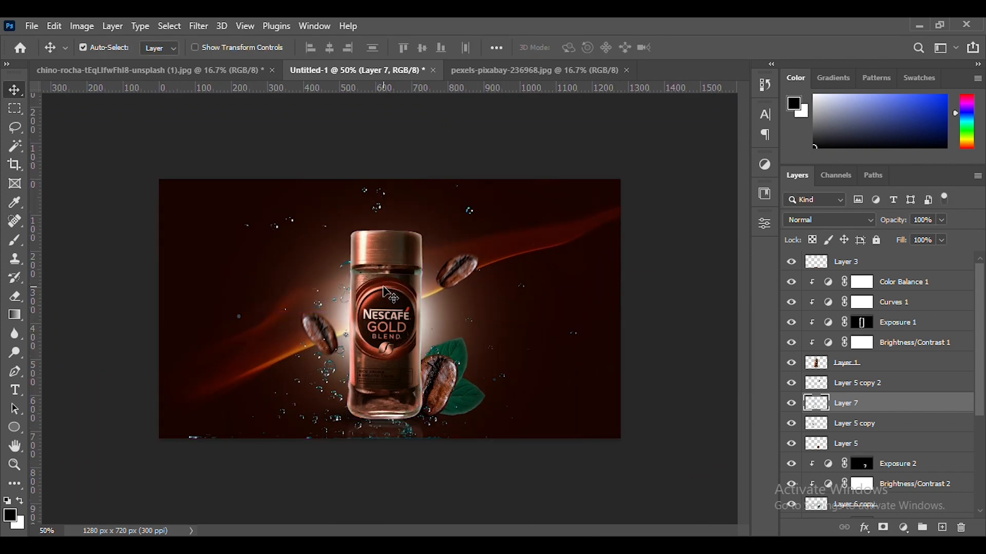
pyautogui.hotkey('ctrl', '+')
pyautogui.hotkey('ctrl', 't')
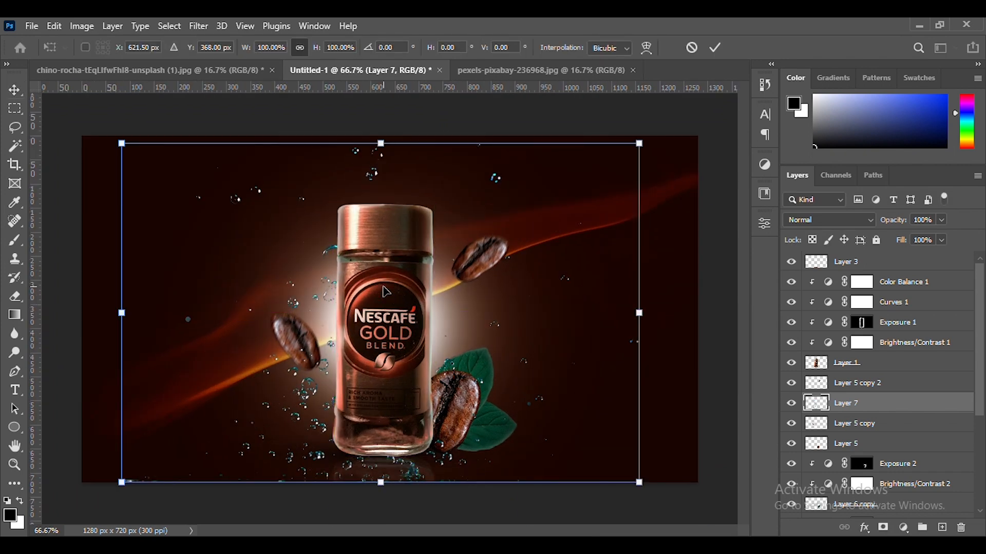
pyautogui.moveTo(555, 279); pyautogui.dragTo(582, 312)
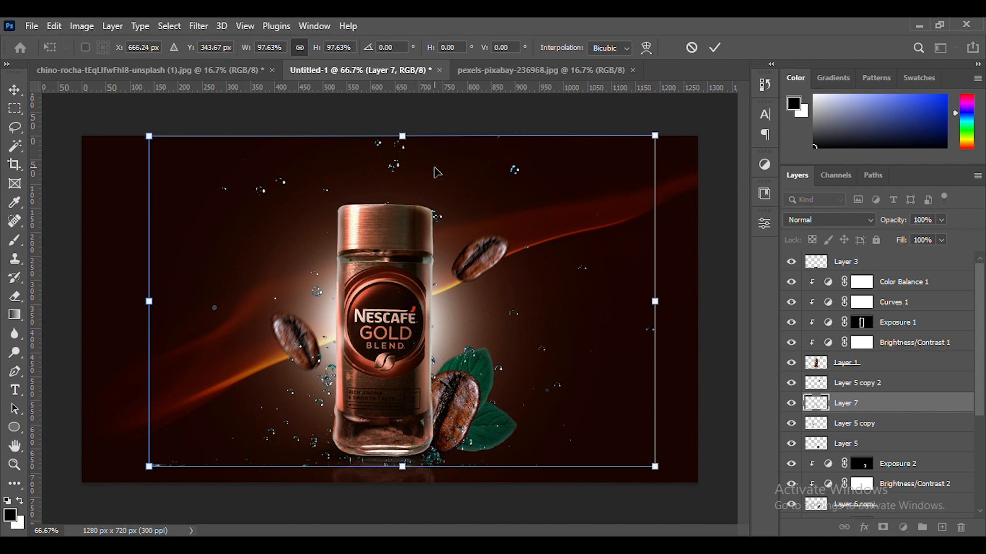
pyautogui.press('Return')
# Erase the droplets under the jar with a soft 175 px Eraser and set the droplet layer's blend mode to Screen
pyautogui.click(15, 297)
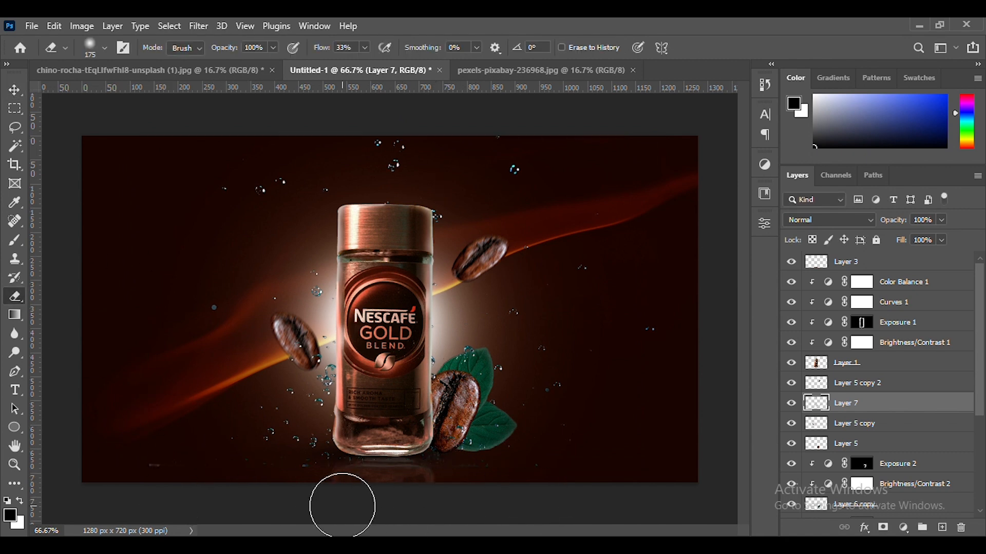
pyautogui.moveTo(342, 506)
pyautogui.mouseDown()
pyautogui.moveTo(192, 471)
pyautogui.moveTo(342, 489)
pyautogui.mouseUp()
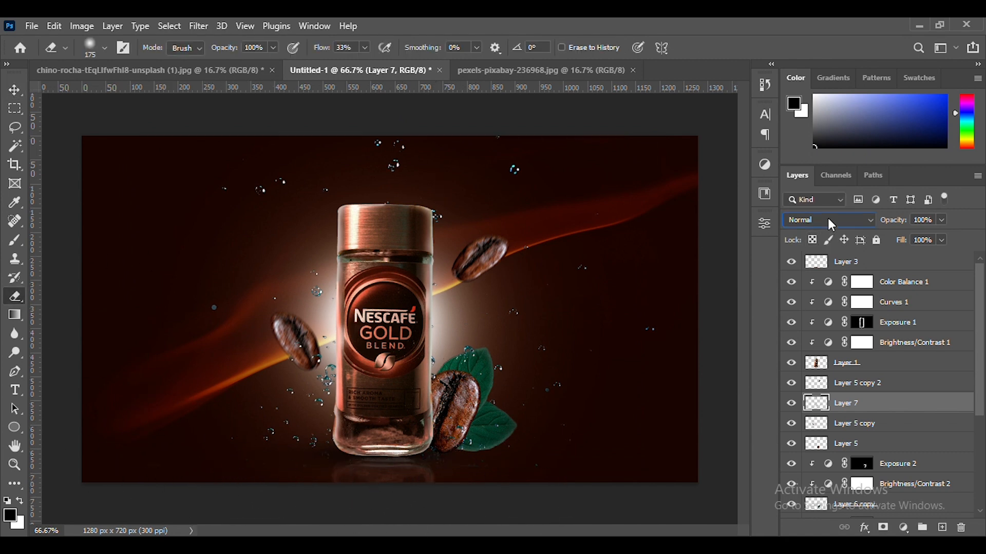
pyautogui.click(831, 225)
pyautogui.click(831, 297)
# Shrink the droplet layer further and move it directly above the background photo layer in the layer stack
pyautogui.hotkey('ctrl', 't')
pyautogui.moveTo(402, 136); pyautogui.dragTo(404, 161)
pyautogui.press('Return')
pyautogui.moveTo(873, 404)
pyautogui.mouseDown()
pyautogui.moveTo(885, 418)
pyautogui.moveTo(868, 524)
pyautogui.moveTo(819, 448)
pyautogui.mouseUp()
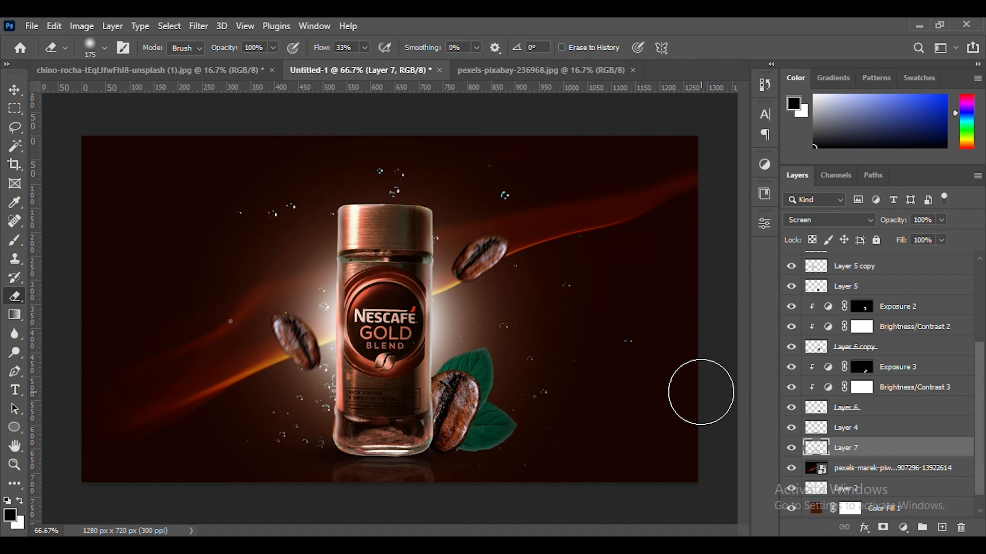
# Add an Exposure adjustment clipped to the left bean with exposure +6.33 and offset +0.2167, and invert its mask
pyautogui.click(844, 267)
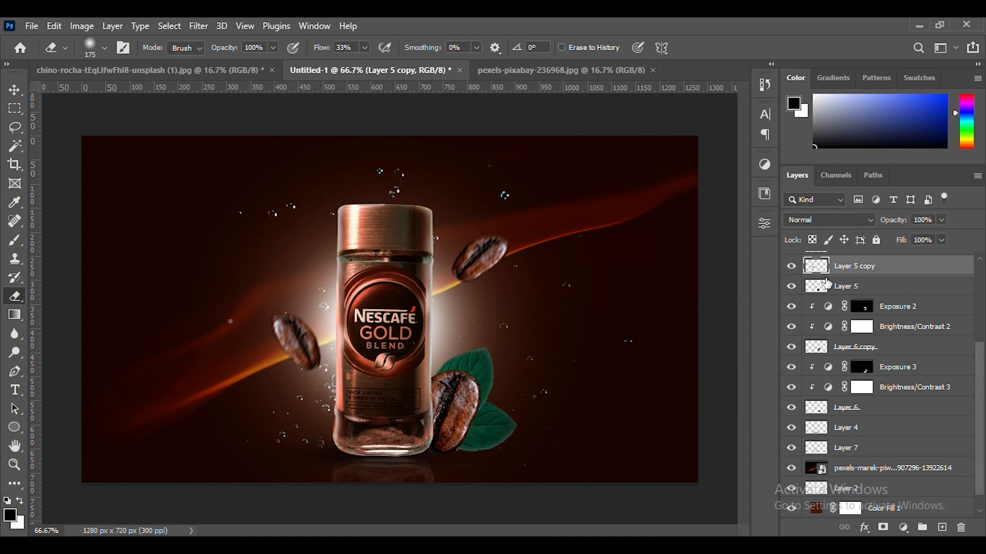
pyautogui.scroll(2, 828, 284)
pyautogui.click(904, 528)
pyautogui.click(883, 355)
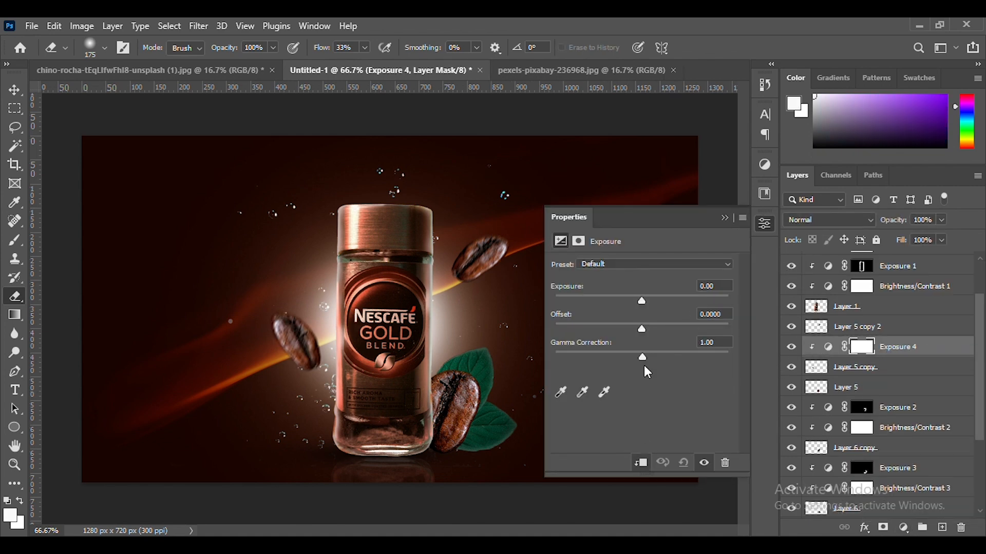
pyautogui.moveTo(642, 301); pyautogui.dragTo(698, 302)
pyautogui.moveTo(642, 329); pyautogui.dragTo(680, 330)
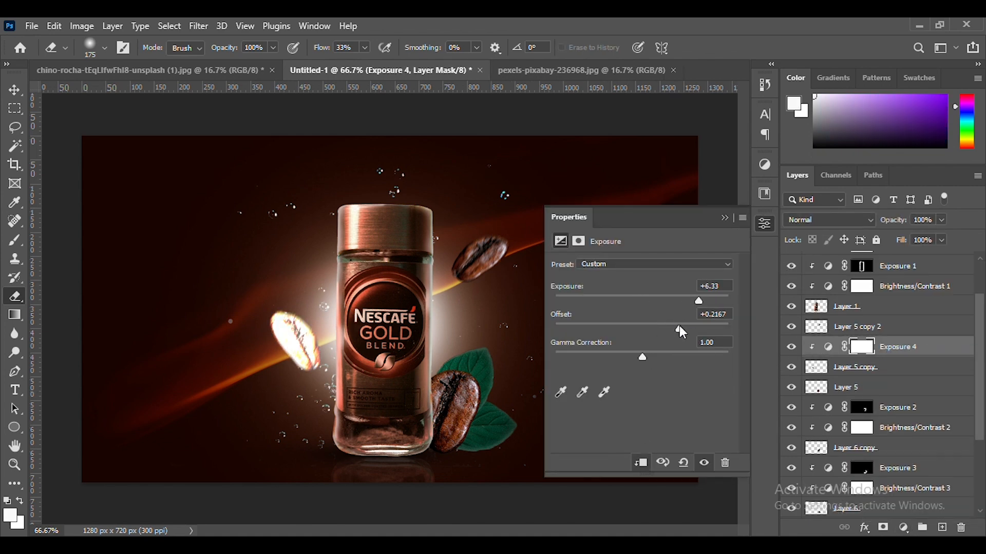
pyautogui.click(725, 218)
pyautogui.hotkey('ctrl', 'i')
# Paint a thin rim light along the left bean's jar-facing upper edge on the mask with a brush of about 10 px
pyautogui.press('b')
pyautogui.hotkey('ctrl', '+')
pyautogui.hotkey('ctrl', '+')
pyautogui.hotkey('ctrl', '+')
pyautogui.moveTo(129, 347); pyautogui.dragTo(280, 315)
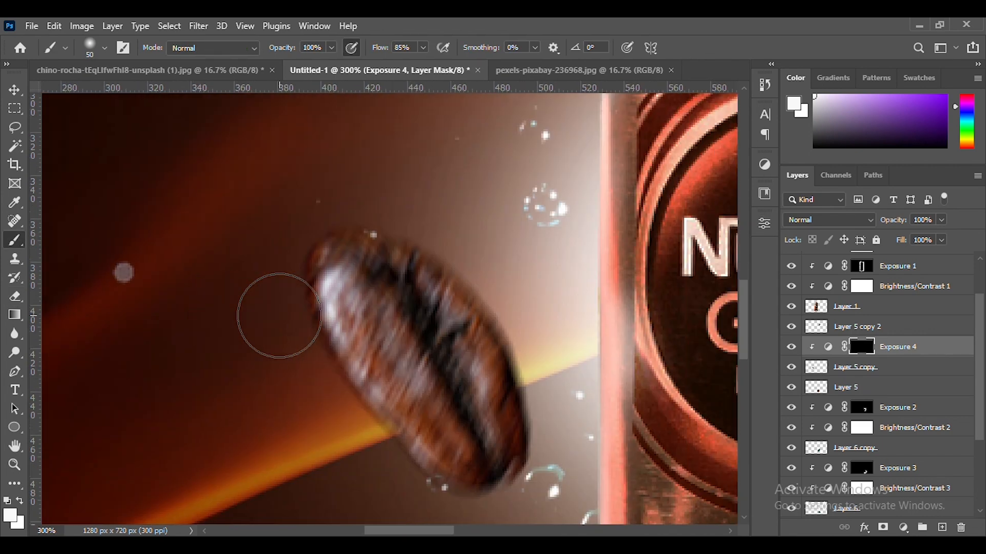
pyautogui.press('[')
pyautogui.press('[')
pyautogui.press('[')
pyautogui.press('[')
pyautogui.press('[')
pyautogui.press('[')
pyautogui.press(']')
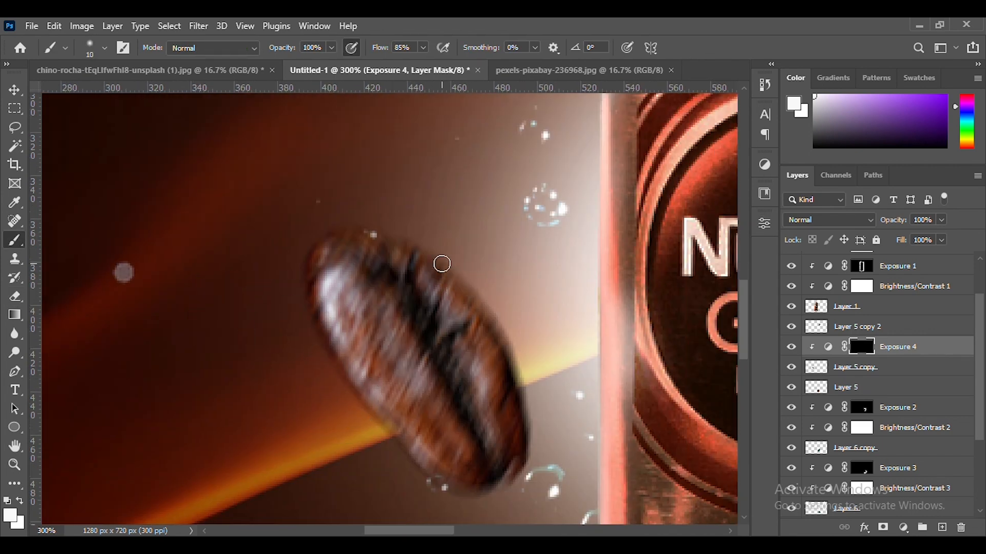
pyautogui.moveTo(457, 276)
pyautogui.mouseDown()
pyautogui.moveTo(478, 293)
pyautogui.moveTo(337, 222)
pyautogui.moveTo(363, 407)
pyautogui.mouseUp()
pyautogui.hotkey('ctrl', 'z')
pyautogui.moveTo(508, 345)
pyautogui.mouseDown()
pyautogui.moveTo(455, 271)
pyautogui.moveTo(392, 233)
pyautogui.moveTo(325, 231)
pyautogui.moveTo(307, 359)
pyautogui.mouseUp()
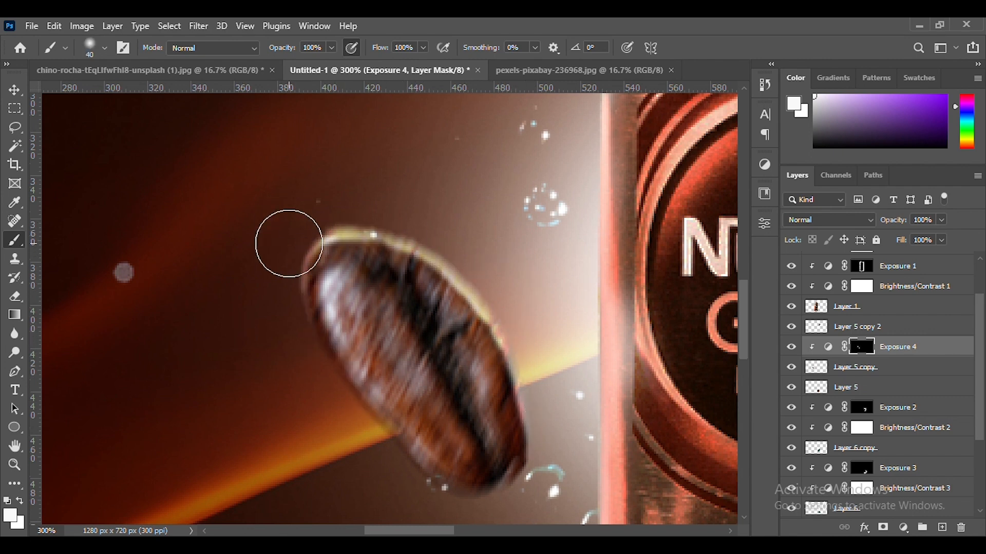
# Widen the left bean's rim light with a softer glow using a 40 px brush along its outer edge
pyautogui.moveTo(289, 243)
pyautogui.mouseDown()
pyautogui.moveTo(423, 224)
pyautogui.moveTo(528, 442)
pyautogui.mouseUp()
pyautogui.hotkey('ctrl', '0')
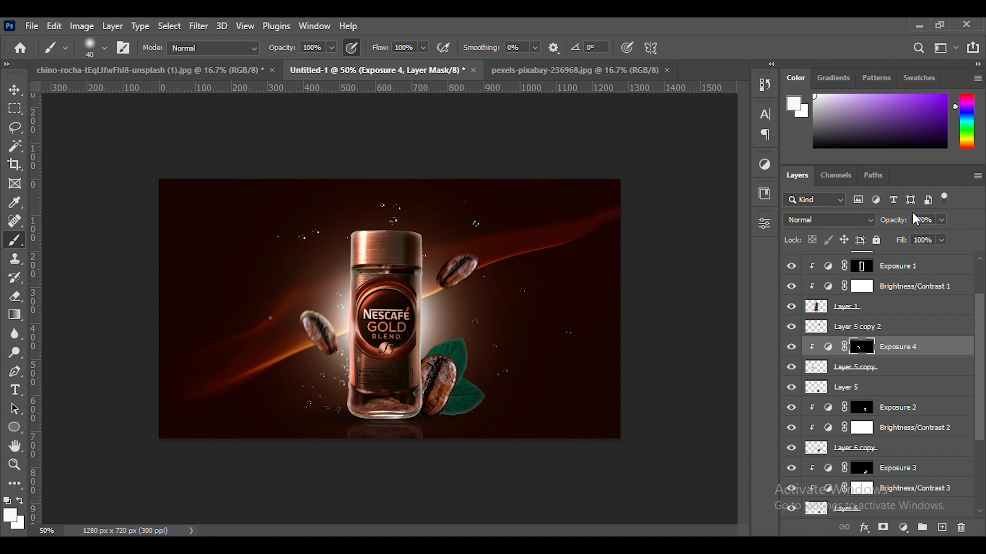
# Stamp all visible layers into a new merged layer at the very top of the layer stack
pyautogui.scroll(3, 898, 361)
pyautogui.click(899, 360)
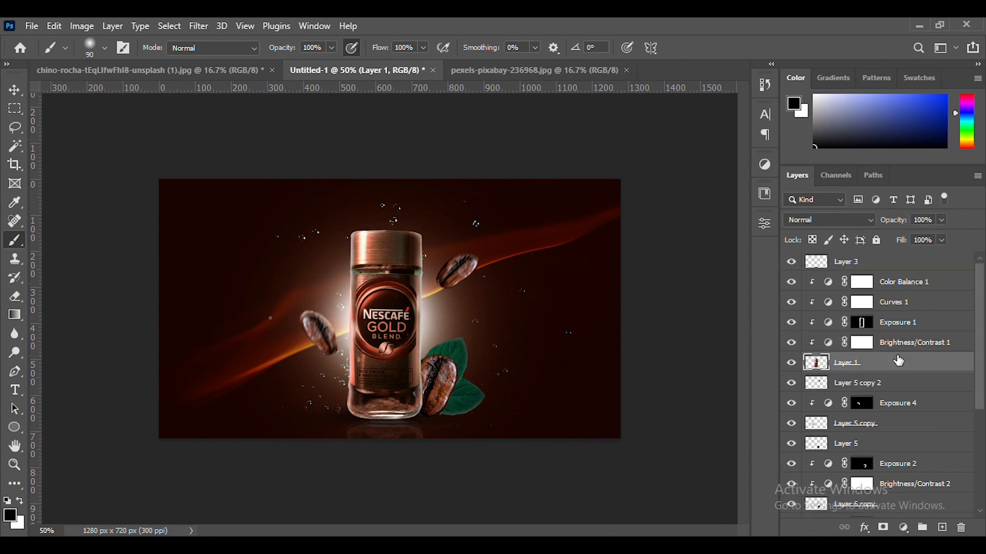
pyautogui.click(881, 266)
pyautogui.hotkey('ctrl', 'shift', 'alt', 'e')
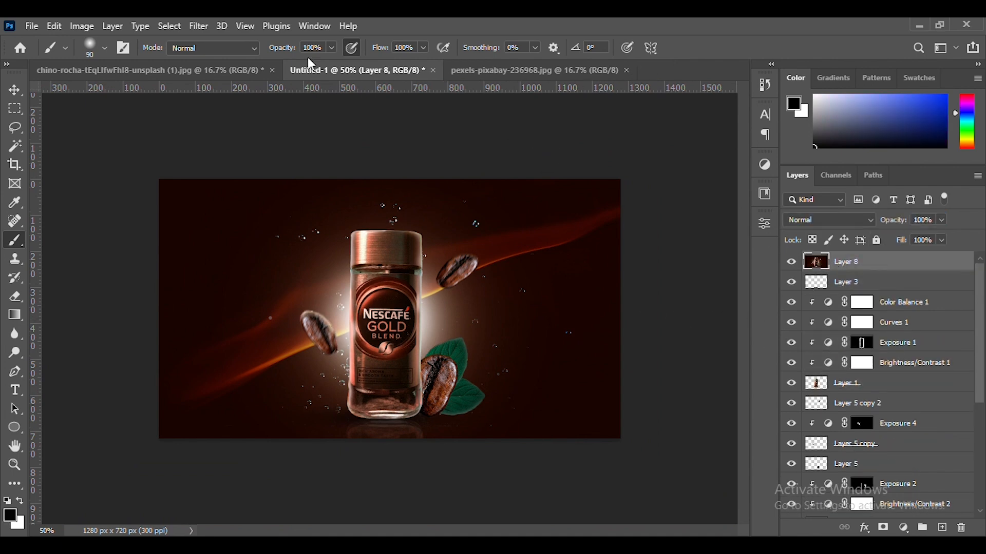
# Grade the merged layer with the Camera Raw Filter: temperature +14, exposure +0.55, contrast +20, highlights +6 and texture -54
pyautogui.click(199, 26)
pyautogui.click(257, 134)
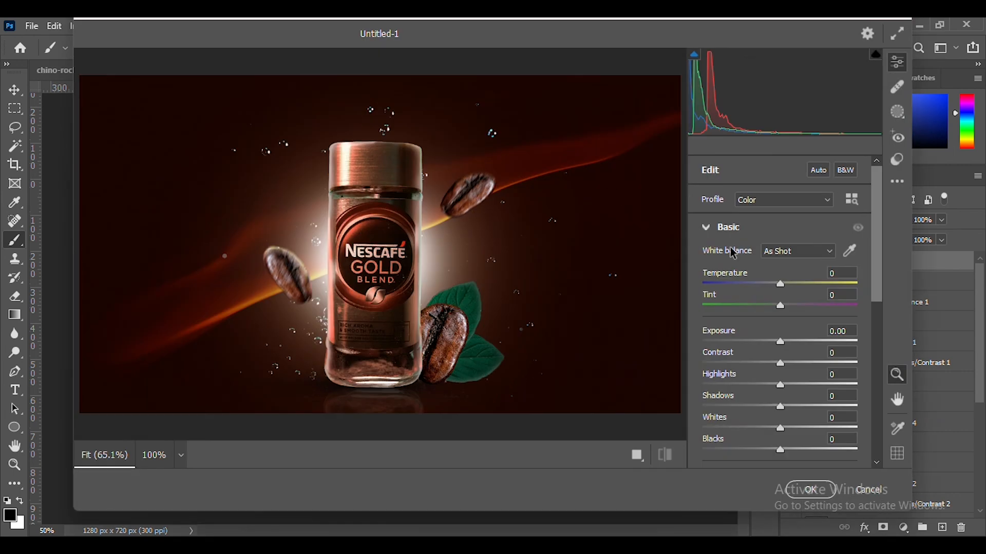
pyautogui.moveTo(780, 284); pyautogui.dragTo(791, 283)
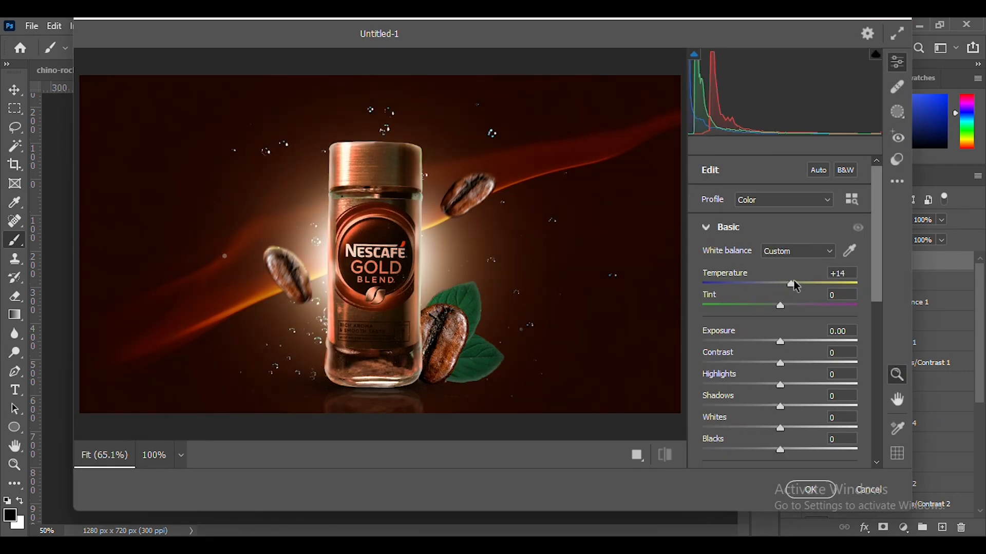
pyautogui.moveTo(780, 341); pyautogui.dragTo(786, 385)
pyautogui.scroll(-2, 785, 370)
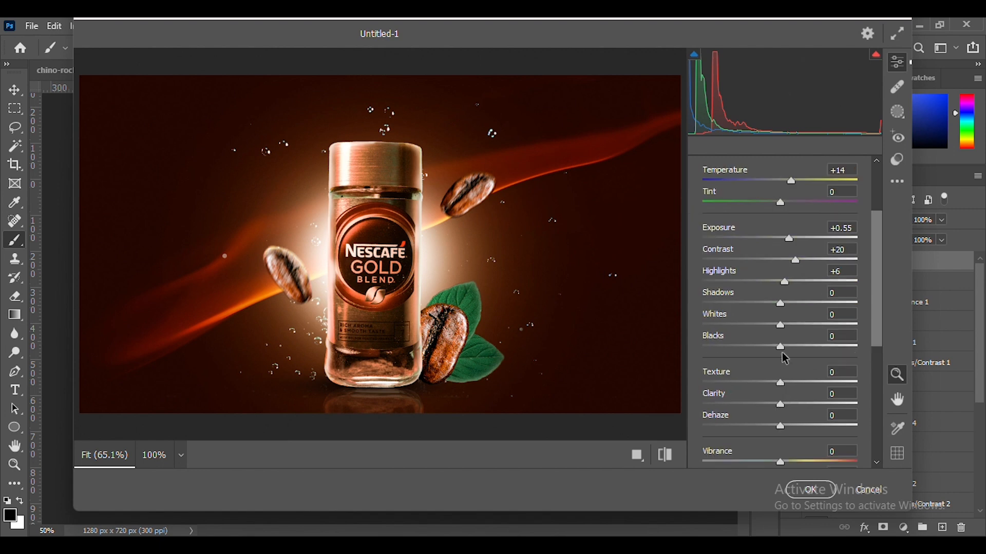
pyautogui.scroll(-1, 792, 369)
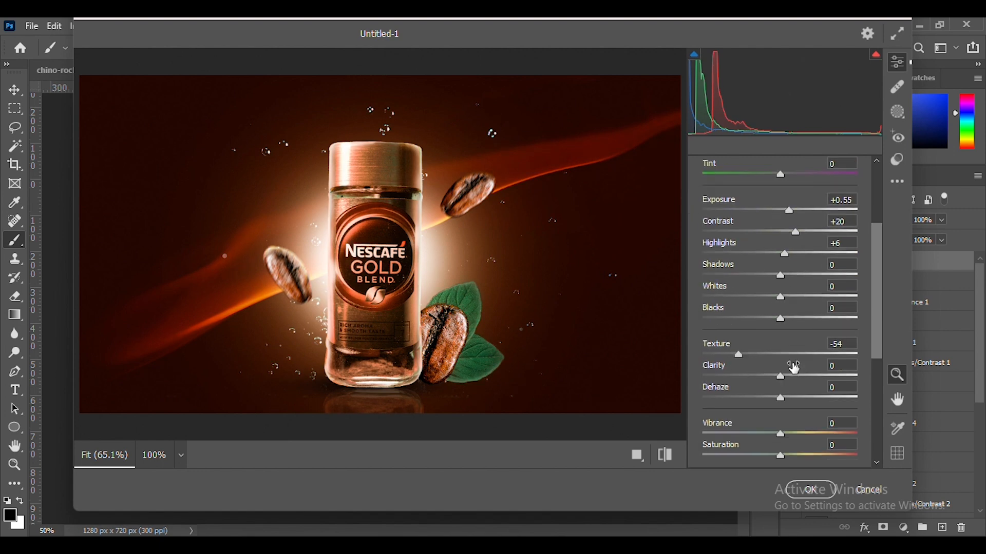
pyautogui.click(807, 491)
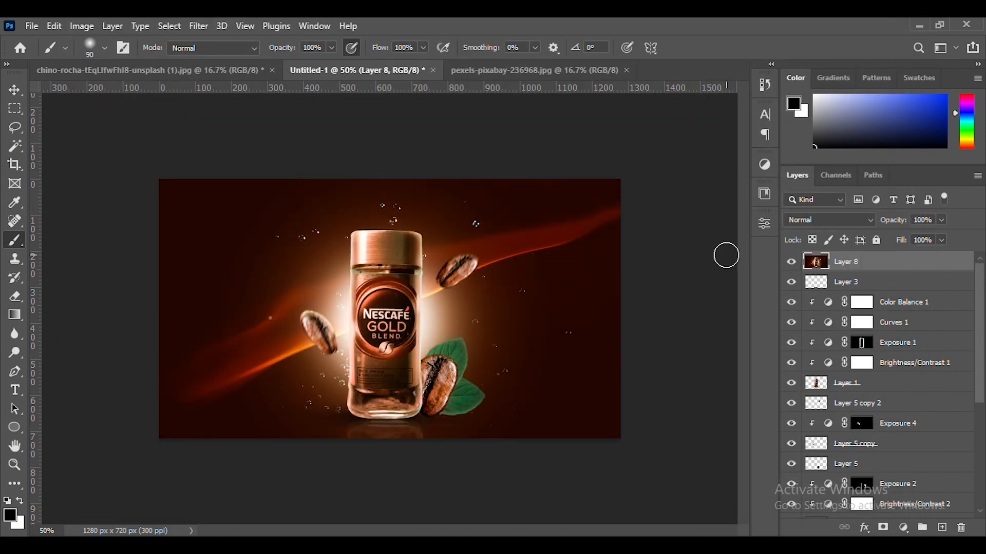